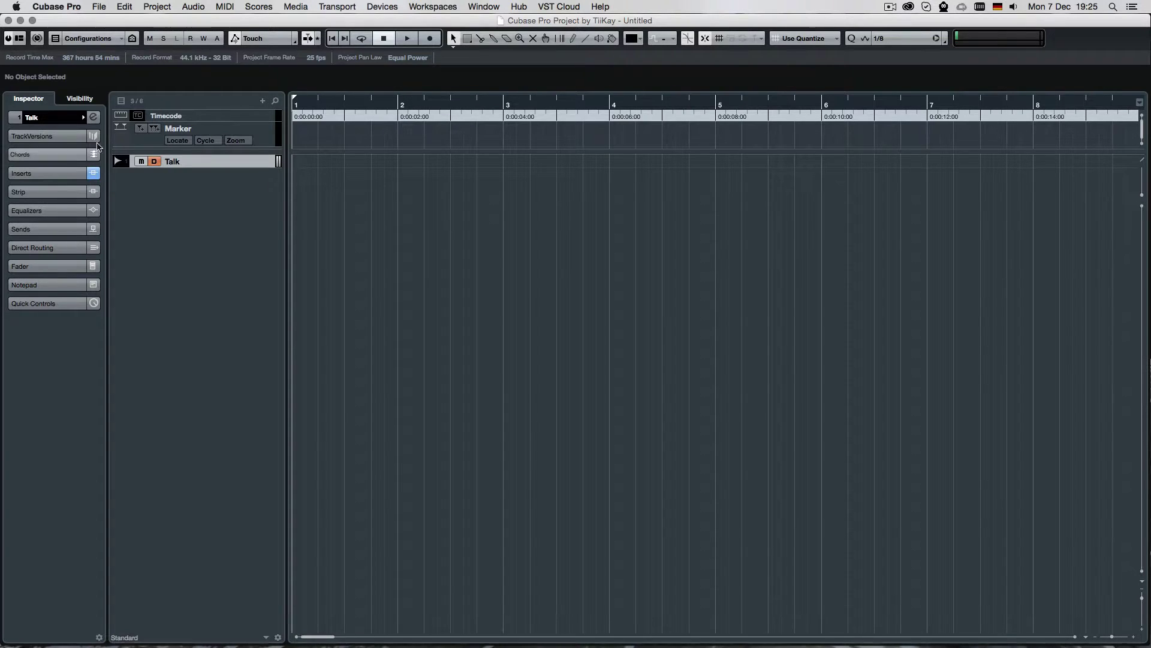
Step: Briefly open the Talk track's channel settings and the mixer, then close both
{"action": "left_click", "coordinate": [93, 117]}
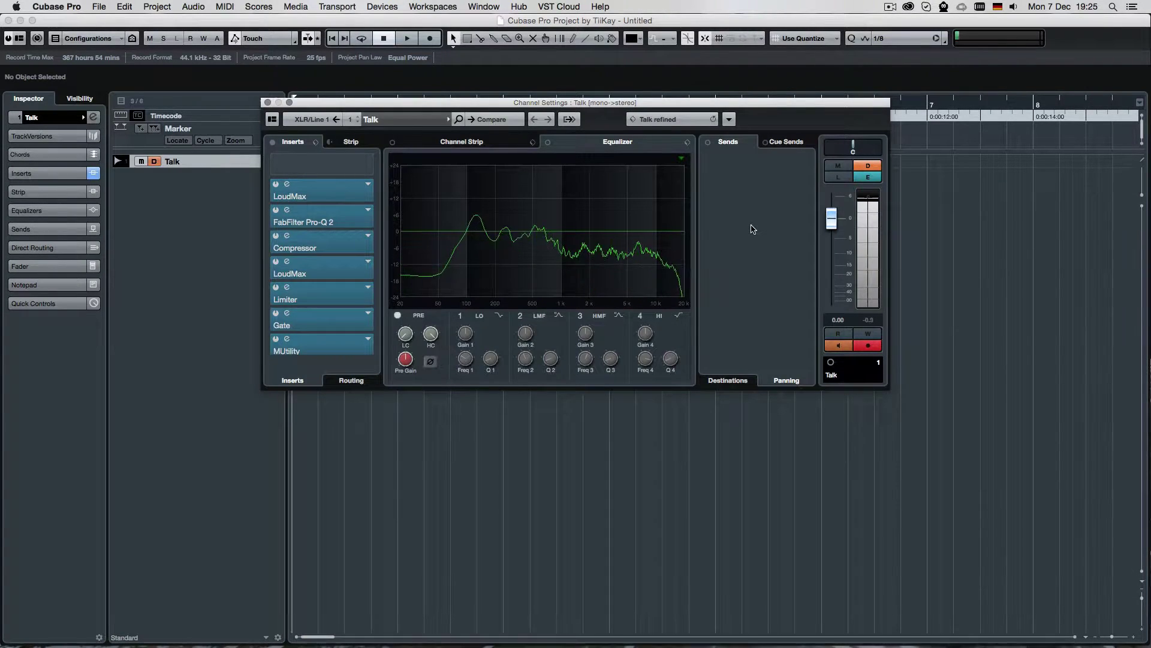
{"action": "key", "text": "F3"}
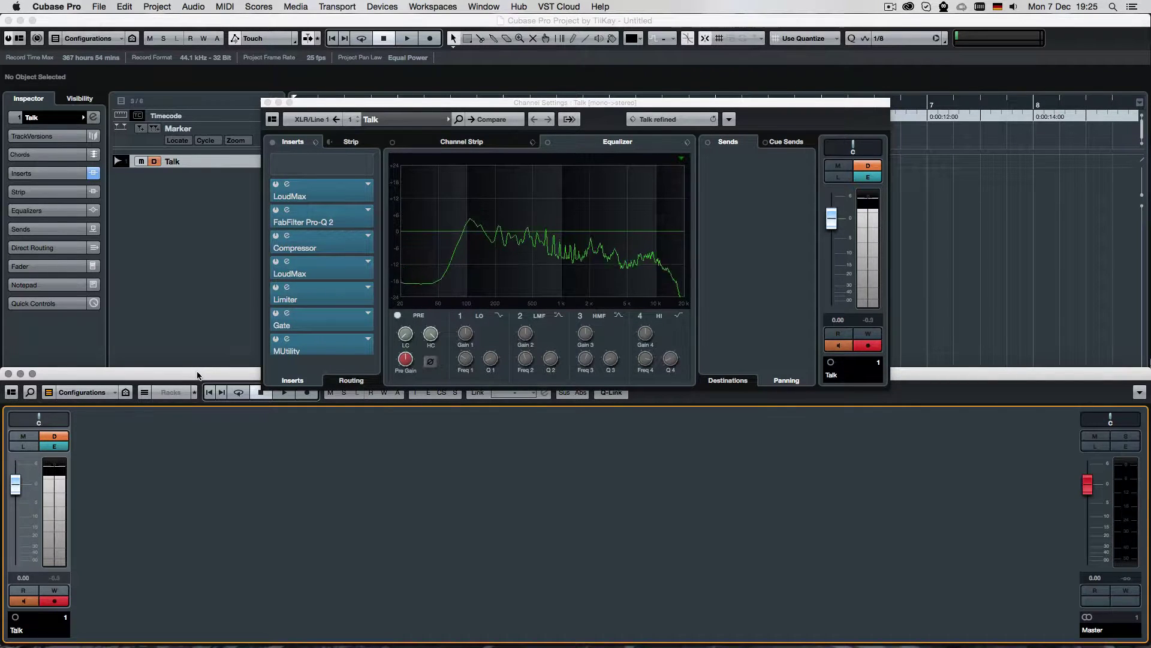
{"action": "key", "text": "F3"}
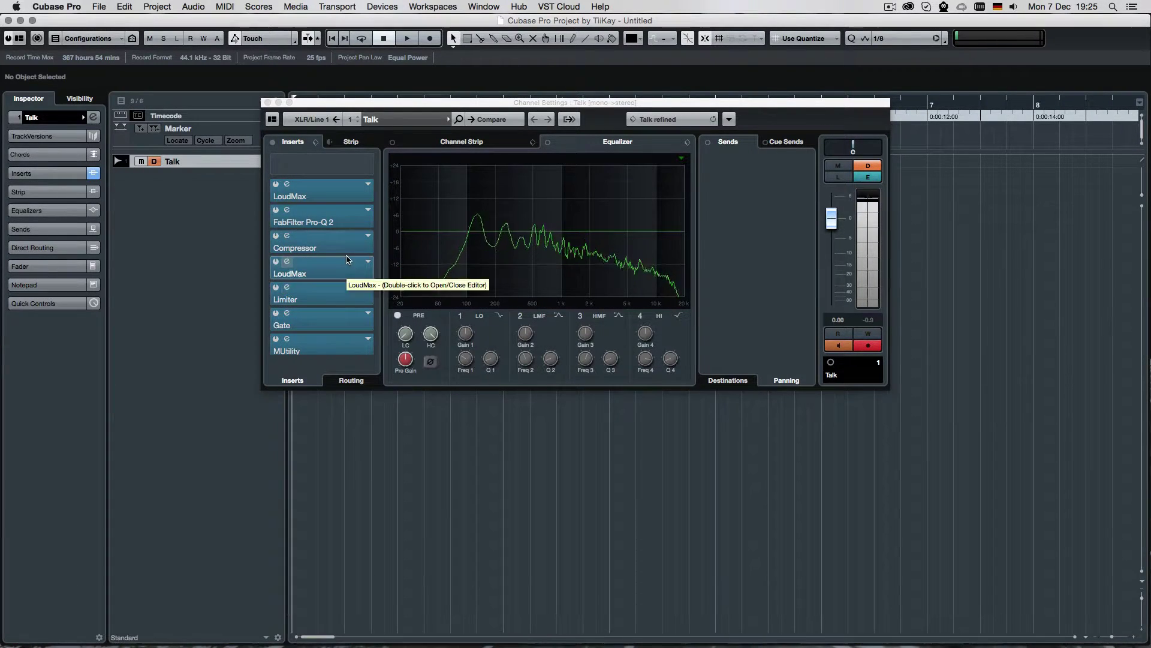
{"action": "left_click", "coordinate": [267, 102]}
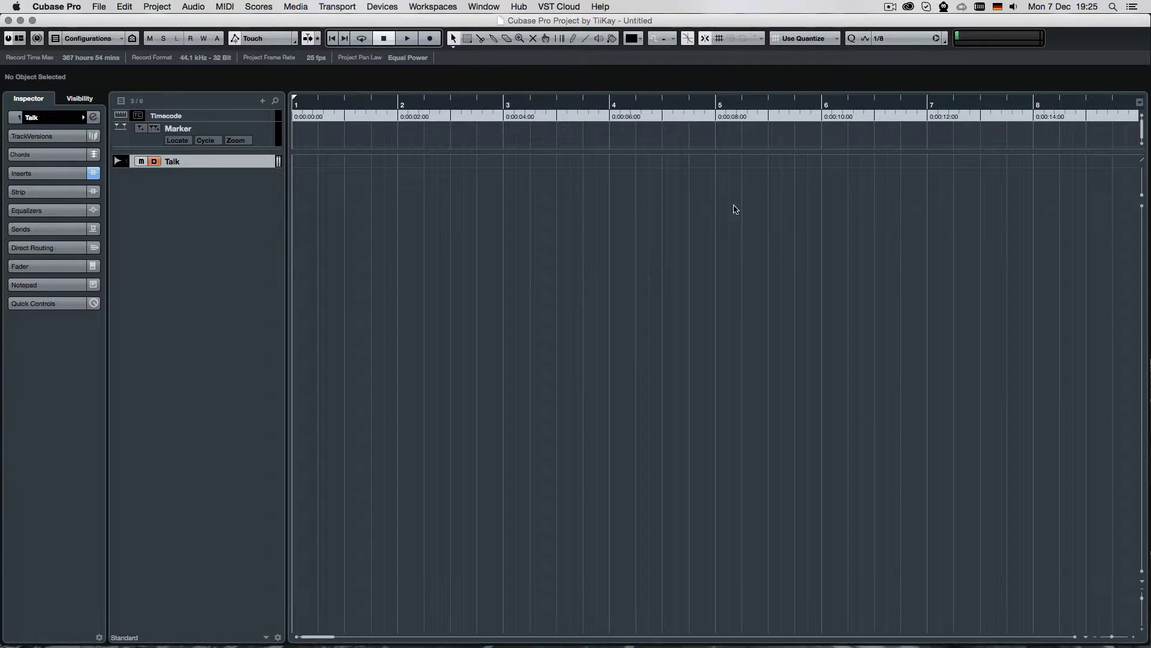
Step: Turn on the overview line, hide the Inspector and show the MediaBay in the right zone
{"action": "right_click", "coordinate": [598, 30]}
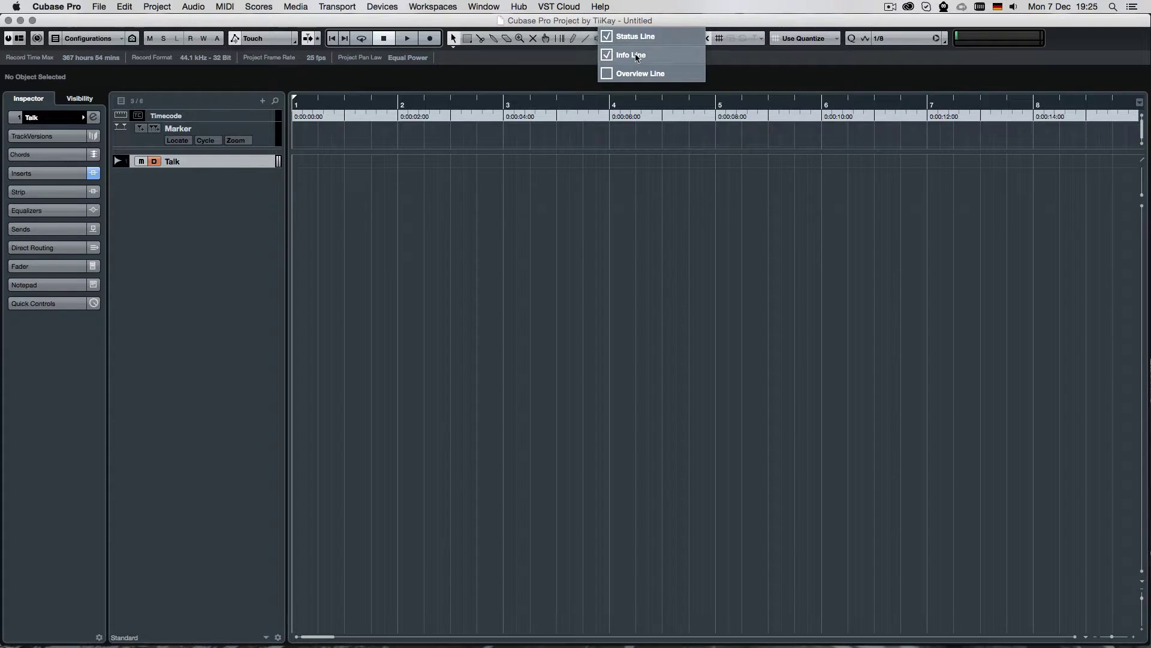
{"action": "left_click", "coordinate": [655, 74]}
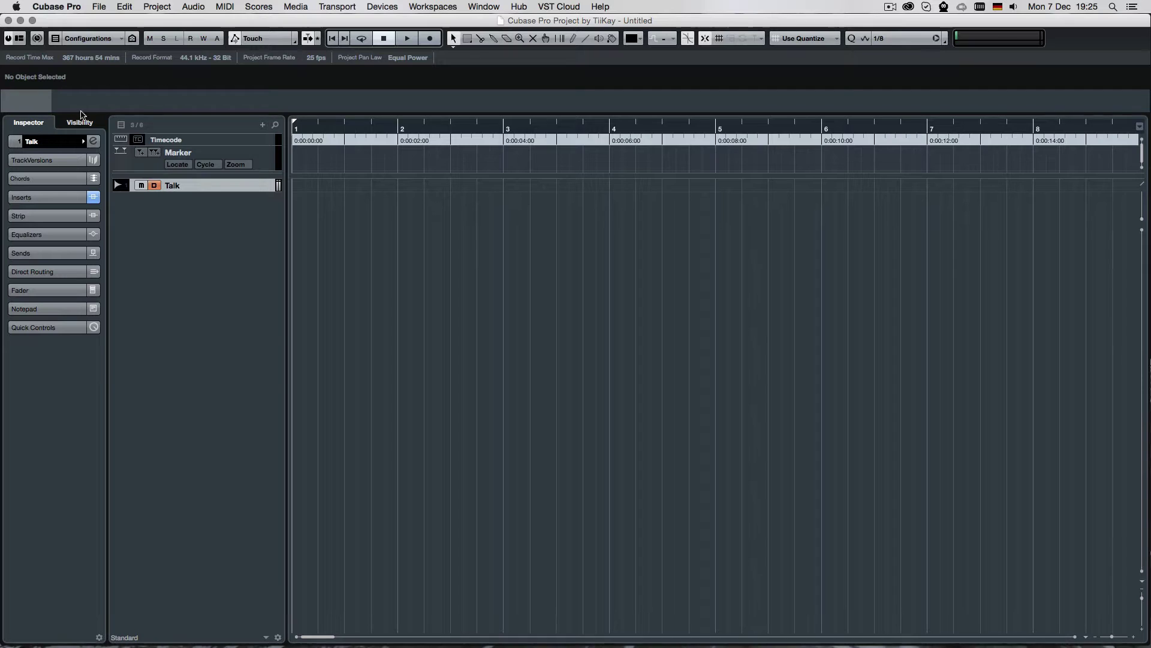
{"action": "right_click", "coordinate": [4, 132]}
{"action": "left_click", "coordinate": [4, 131]}
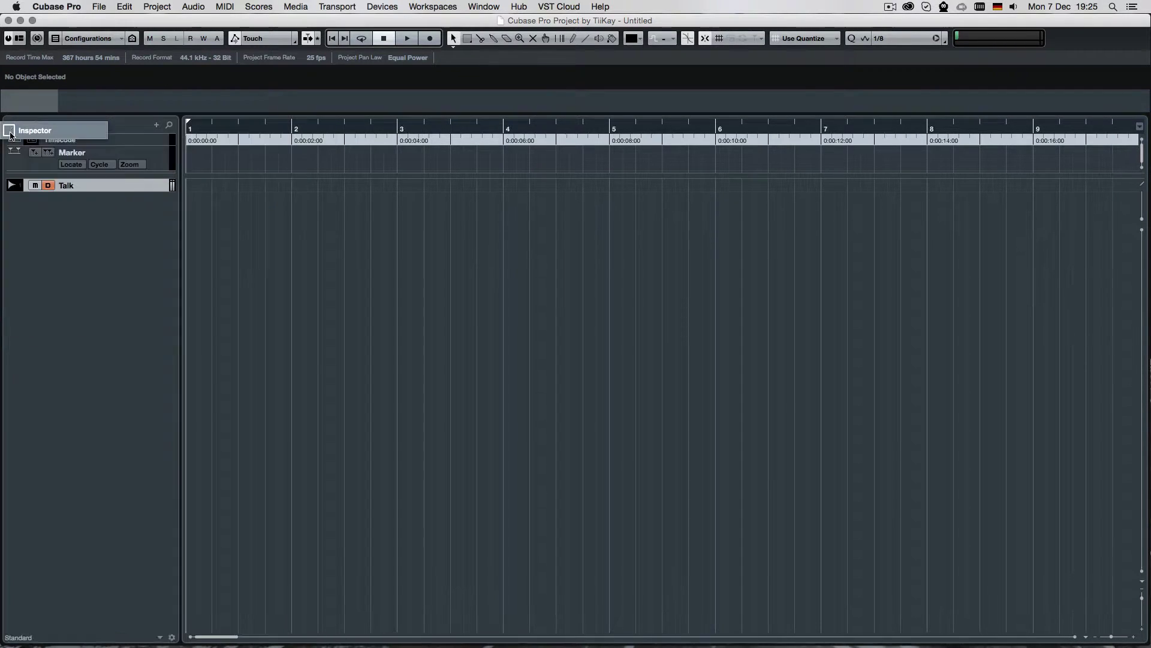
{"action": "left_click", "coordinate": [1146, 108]}
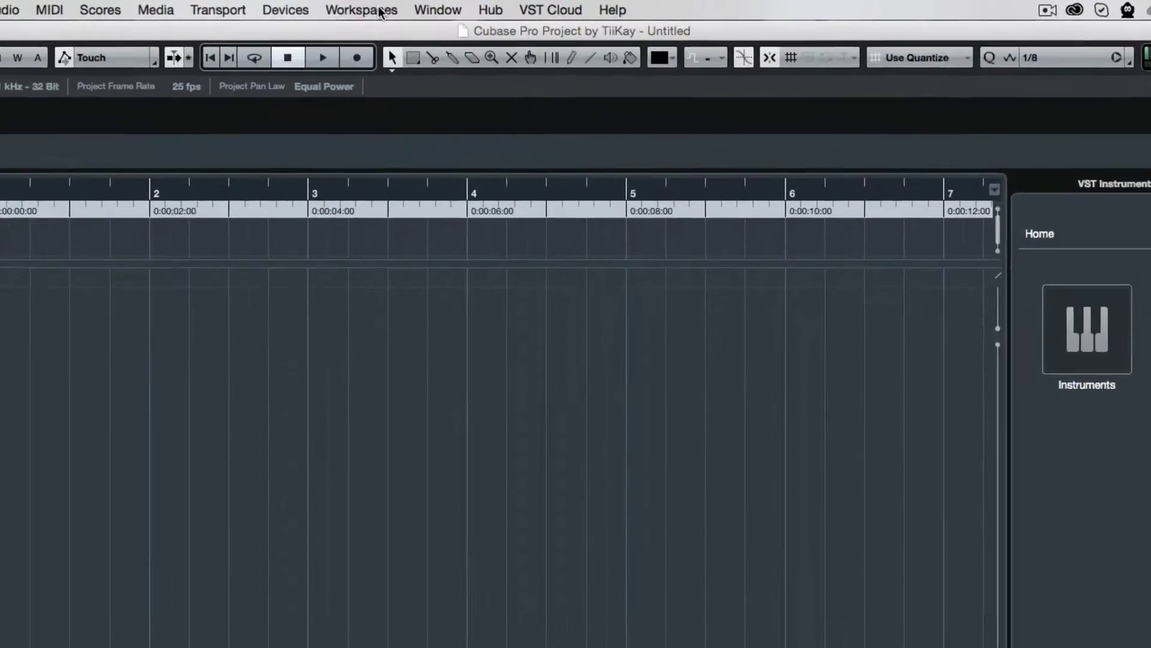
Step: Add a new global workspace and enter the name 'Composing'
{"action": "left_click", "coordinate": [445, 7]}
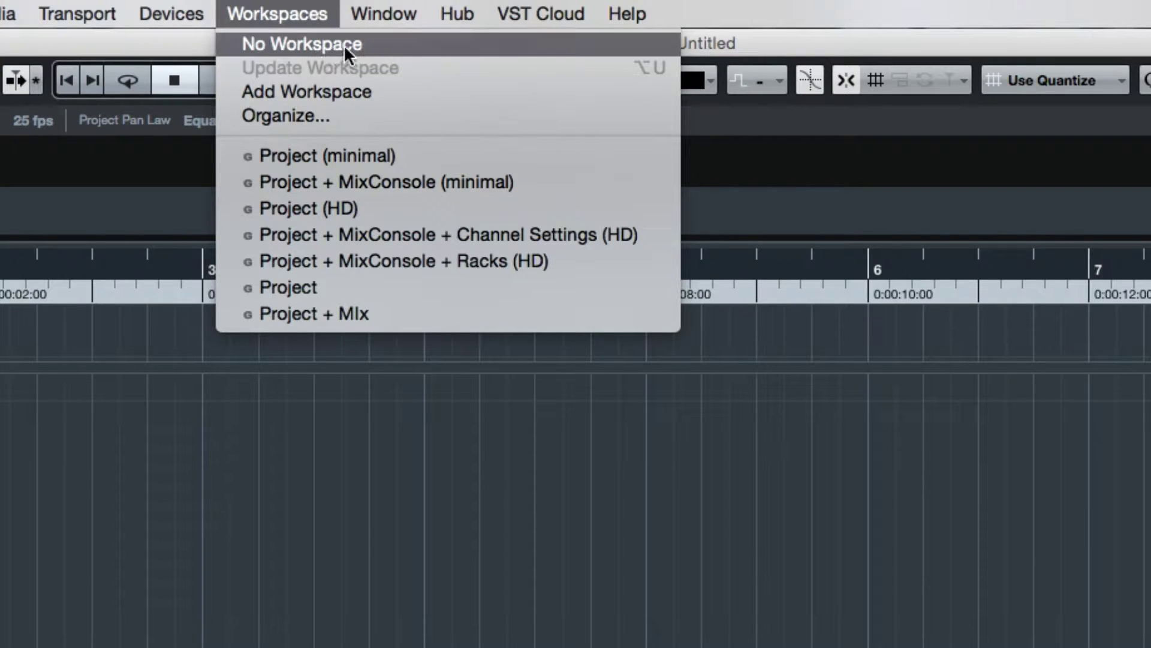
{"action": "left_click", "coordinate": [340, 95]}
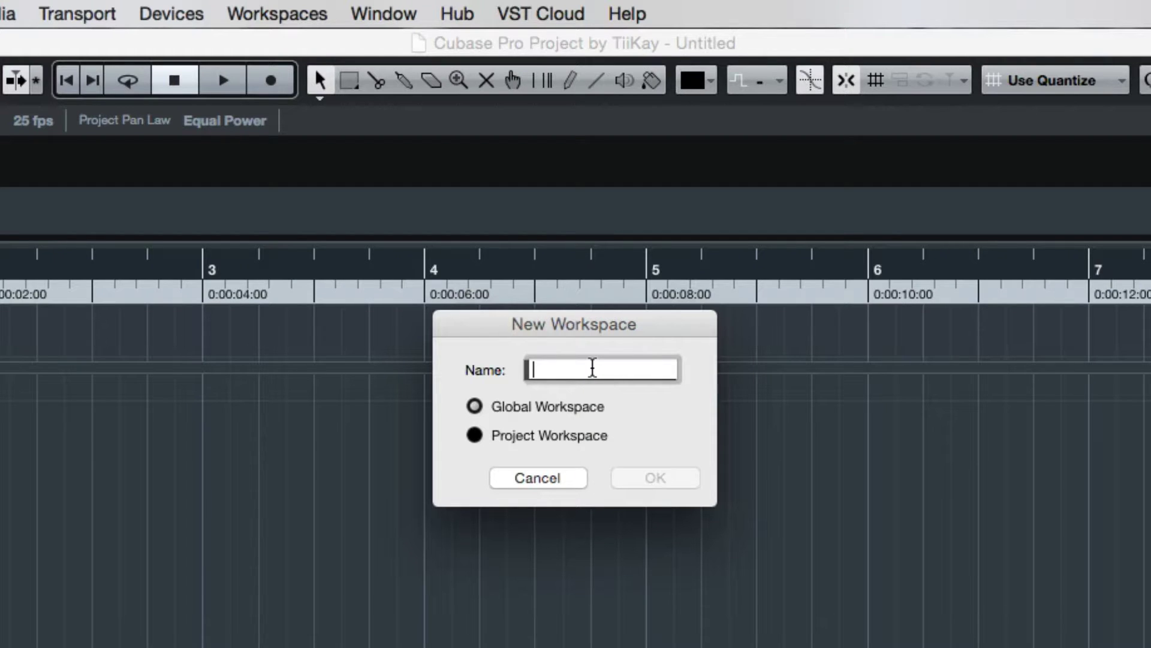
{"action": "type", "text": "Composing"}
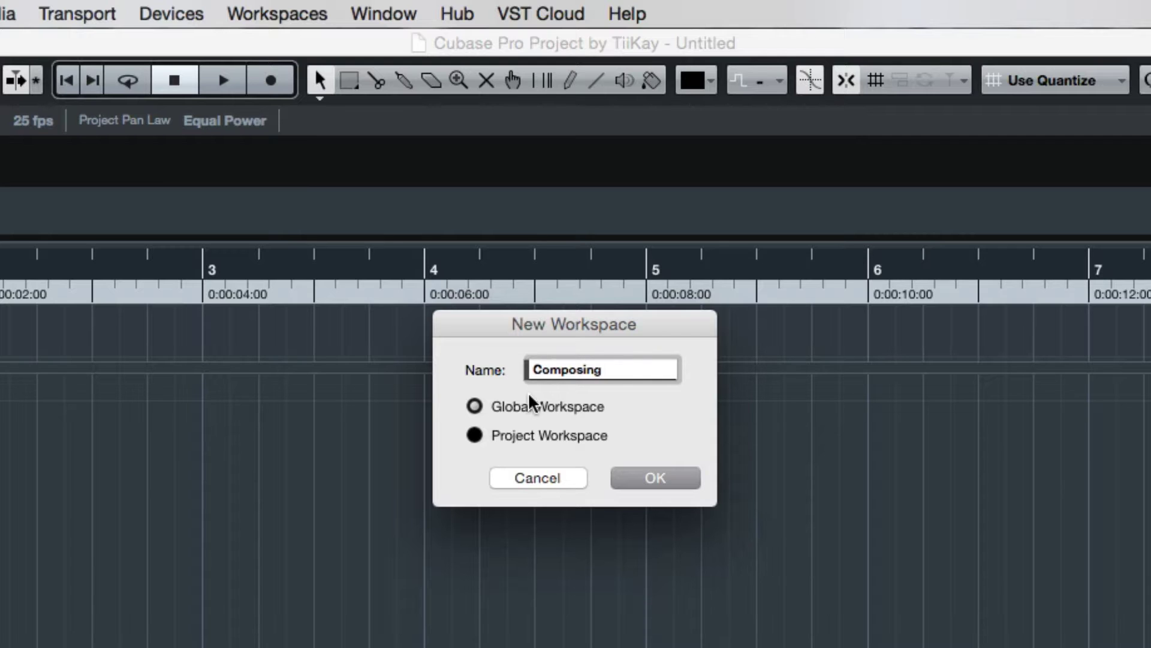
{"action": "key", "text": "super+a"}
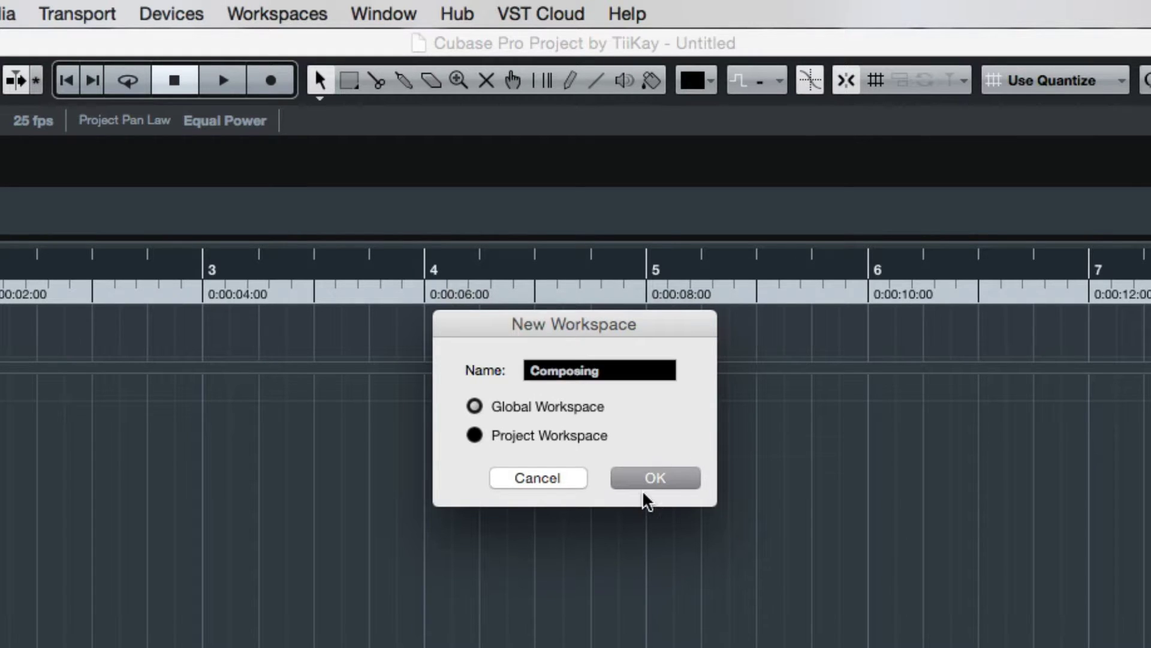
Step: Save the Composing workspace and confirm it is checked in the Workspaces menu
{"action": "left_click", "coordinate": [653, 480]}
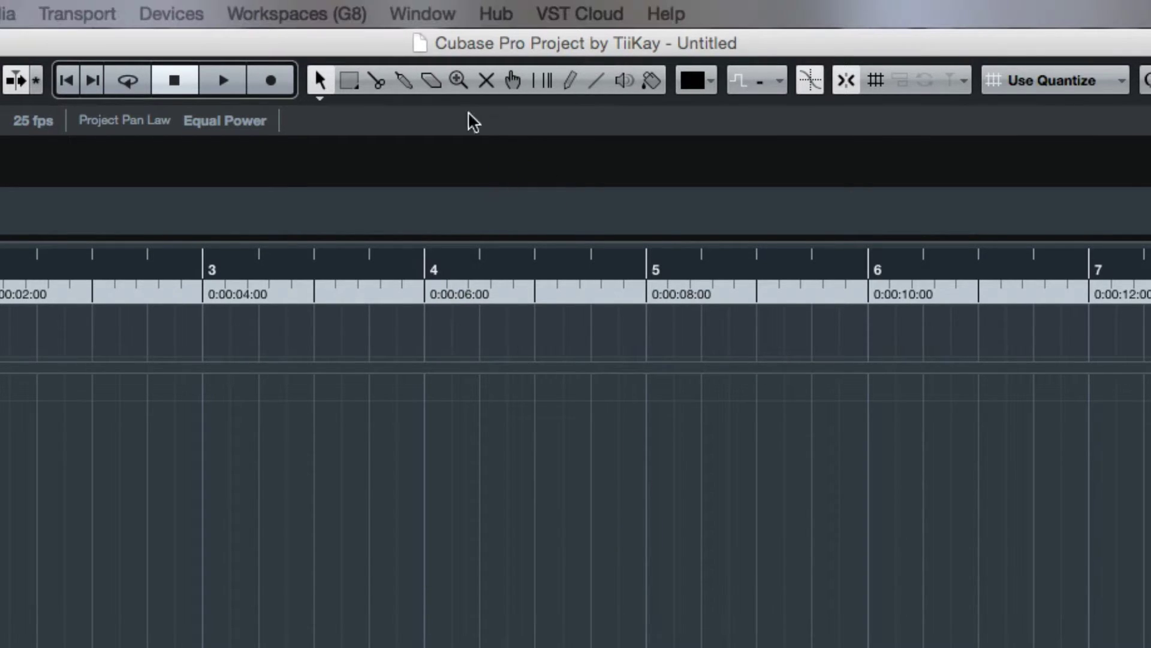
{"action": "left_click", "coordinate": [314, 19]}
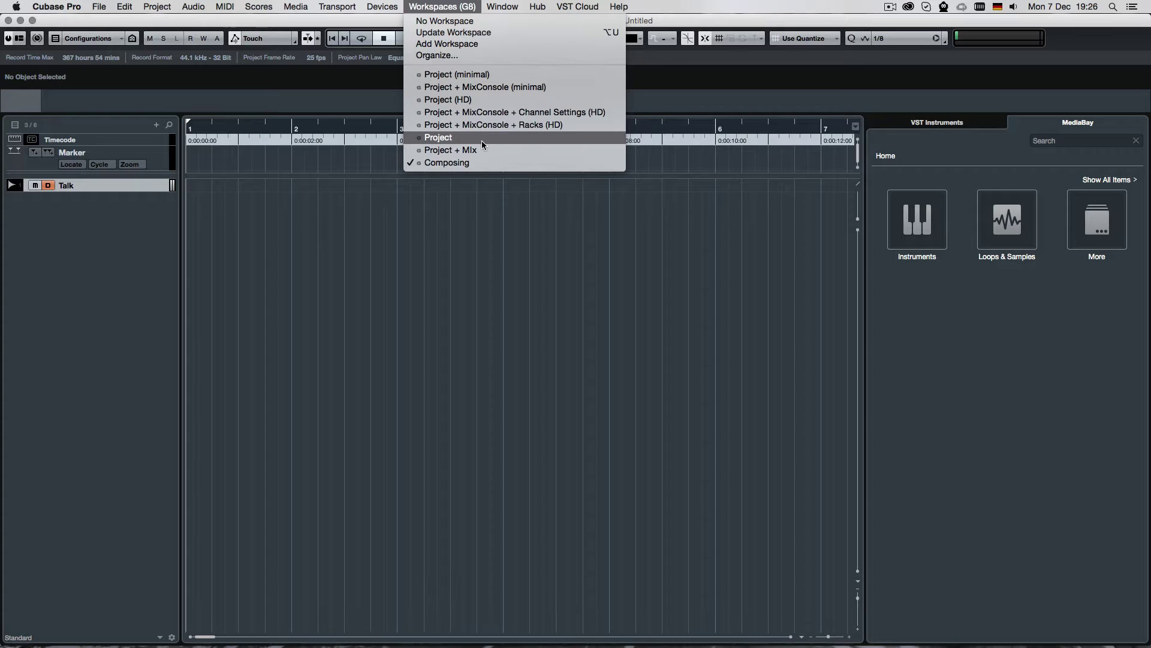
Step: Switch to the Project workspace and show a full-screen MixConsole with enlarged channel racks
{"action": "left_click", "coordinate": [483, 141]}
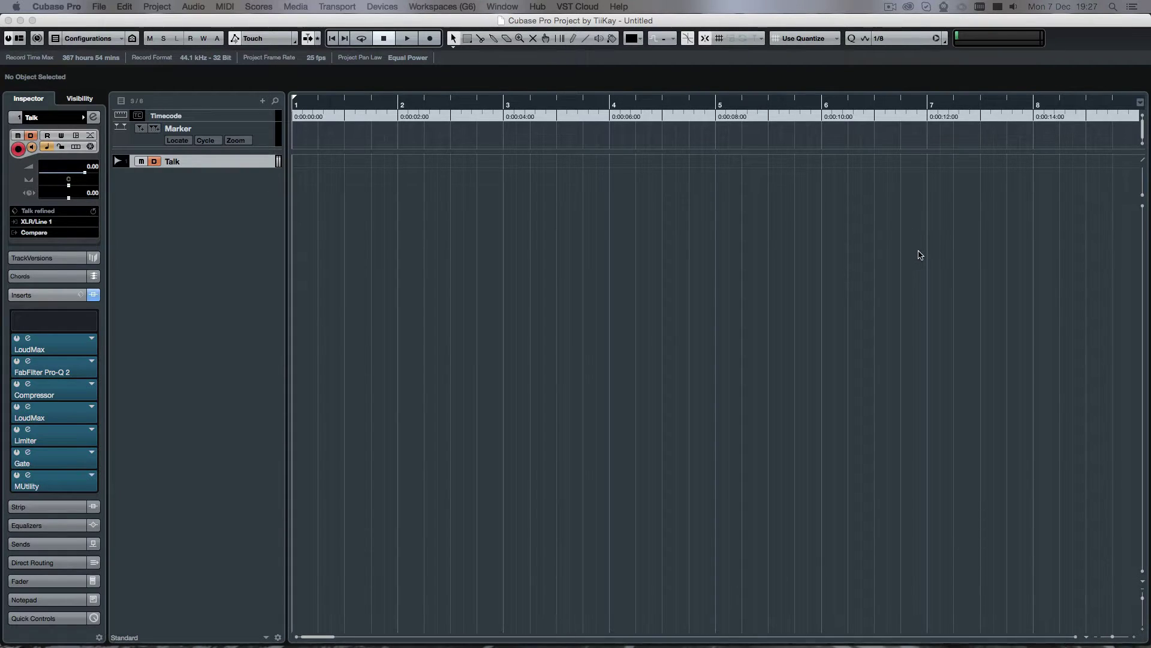
{"action": "key", "text": "F3"}
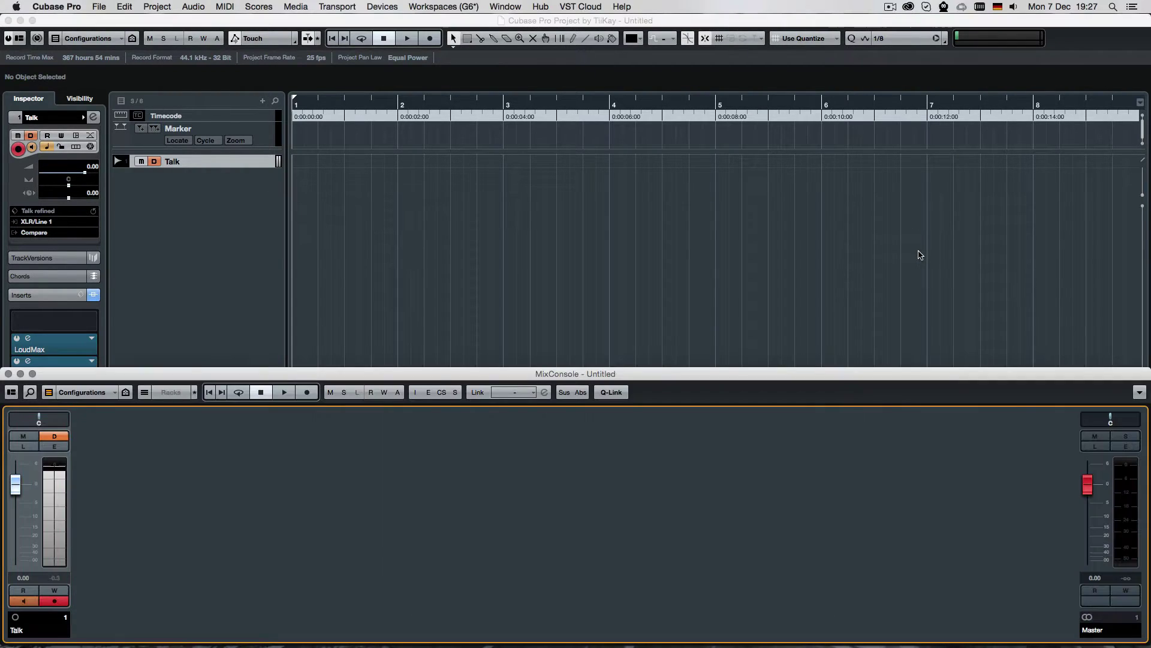
{"action": "double_click", "coordinate": [844, 375]}
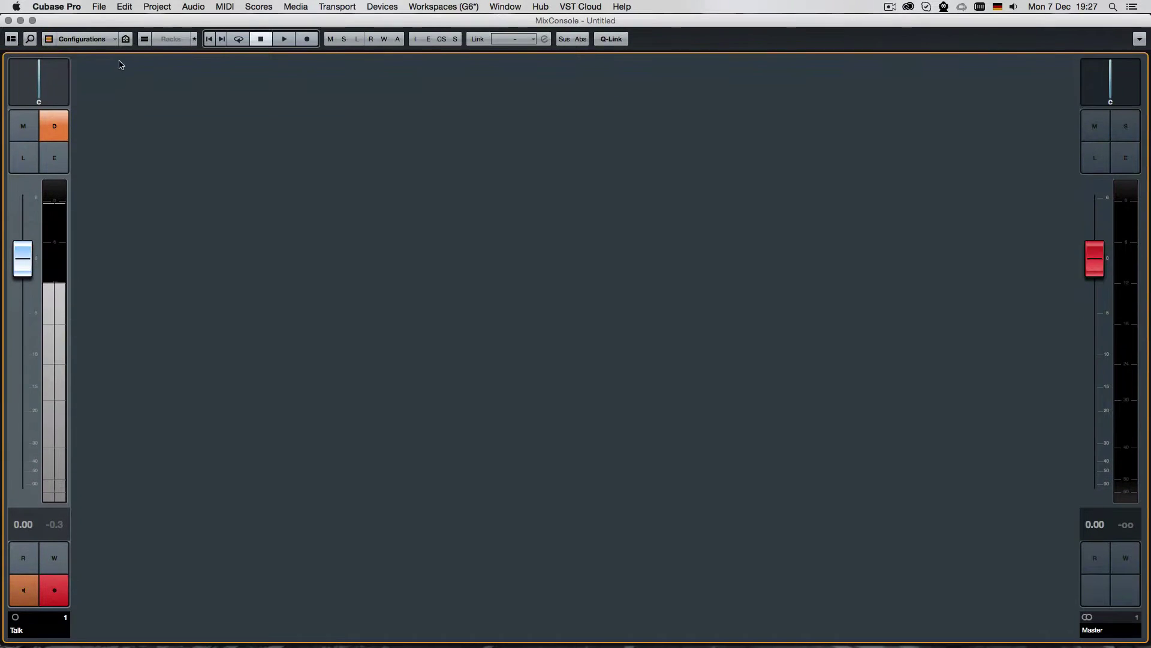
{"action": "left_click", "coordinate": [11, 38]}
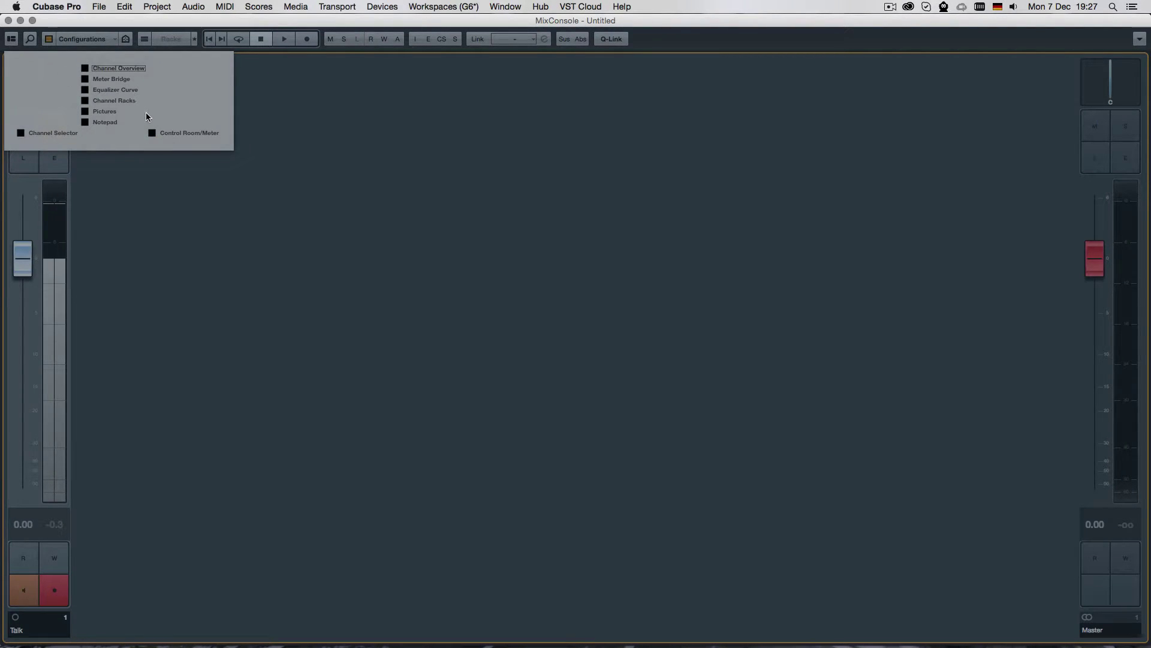
{"action": "left_click", "coordinate": [123, 102]}
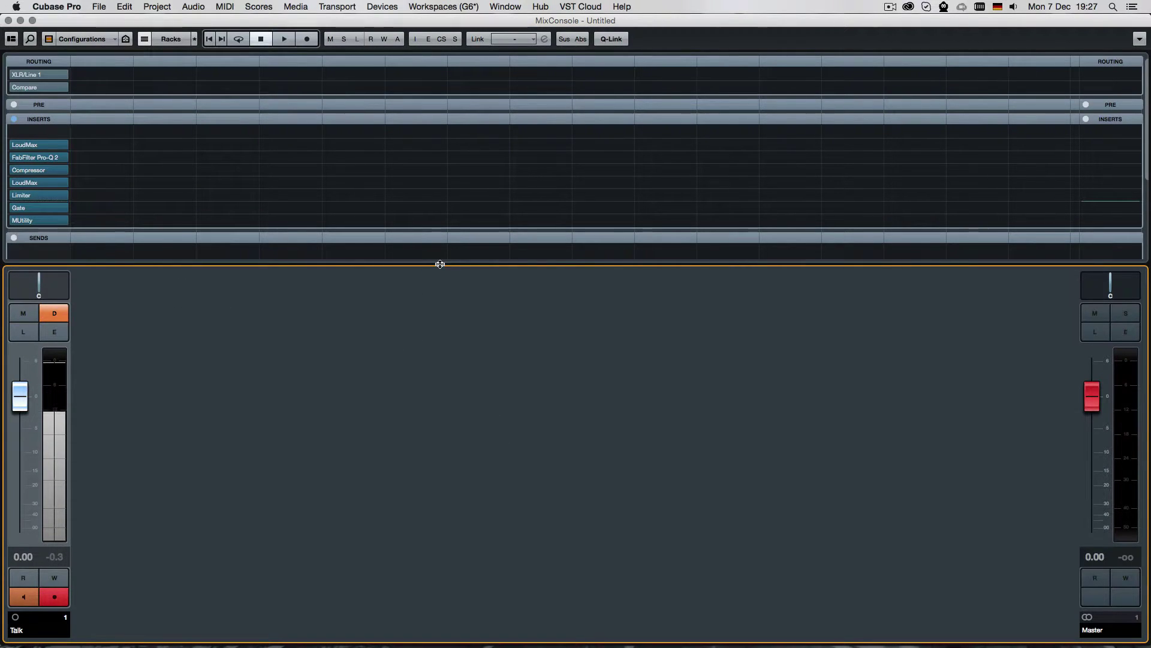
{"action": "left_click_drag", "start_coordinate": [440, 264], "coordinate": [453, 377]}
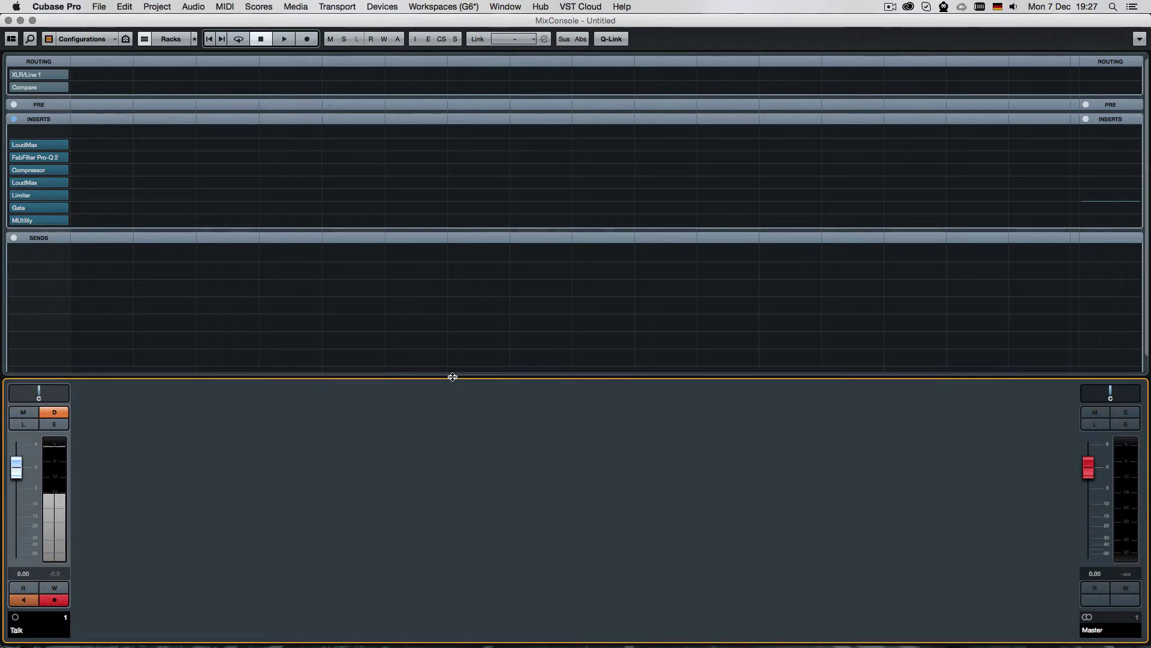
Step: Hide the MixConsole, try the Project + Mix workspace, then return to Composing
{"action": "key", "text": "F3"}
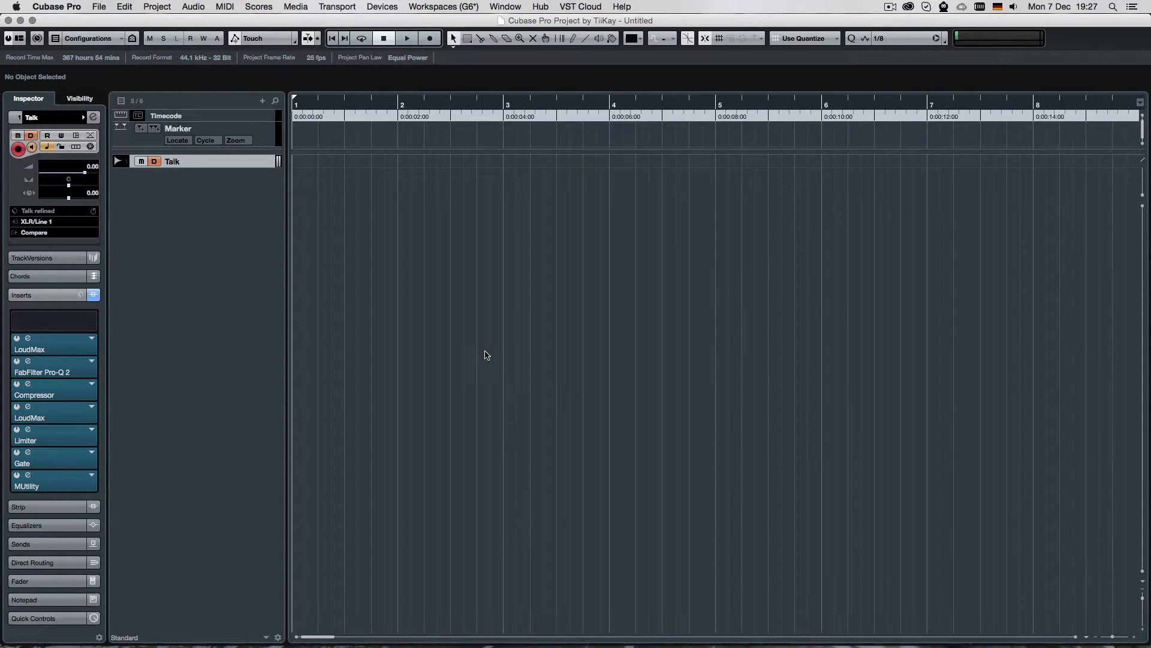
{"action": "left_click", "coordinate": [469, 7]}
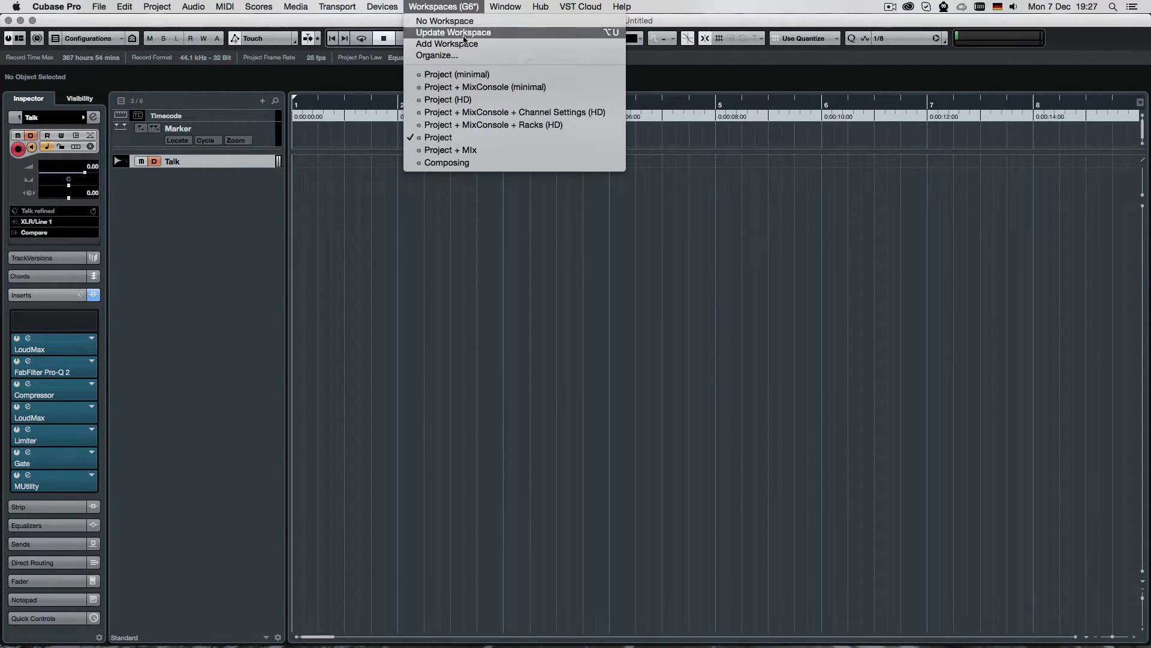
{"action": "left_click", "coordinate": [505, 149]}
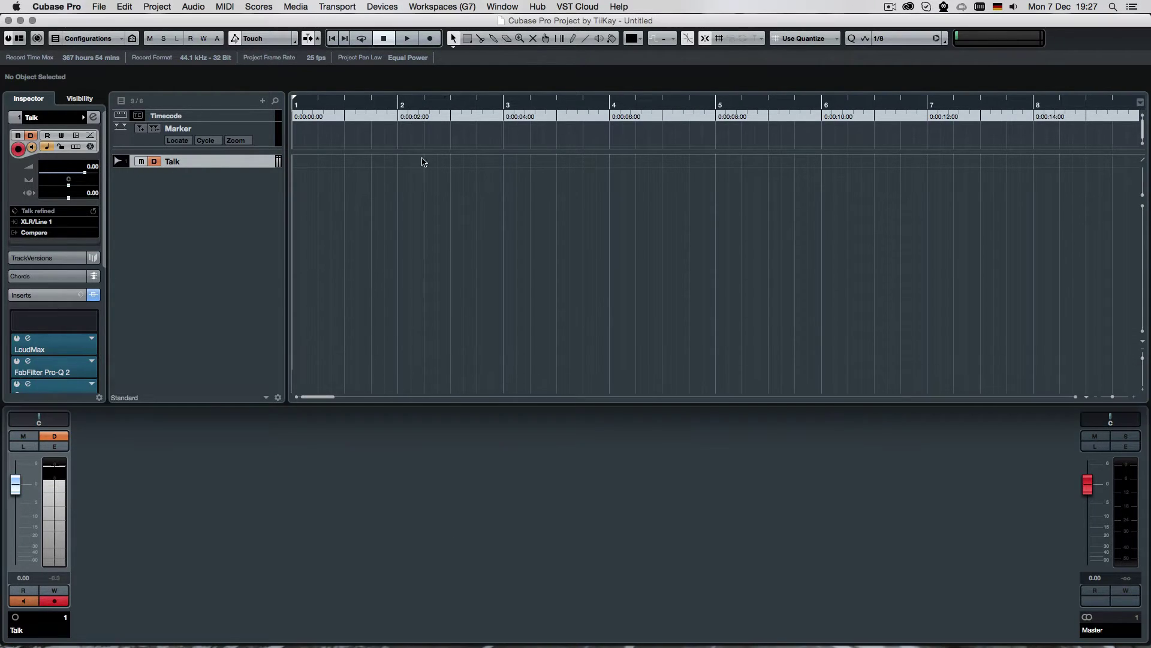
{"action": "left_click", "coordinate": [474, 7]}
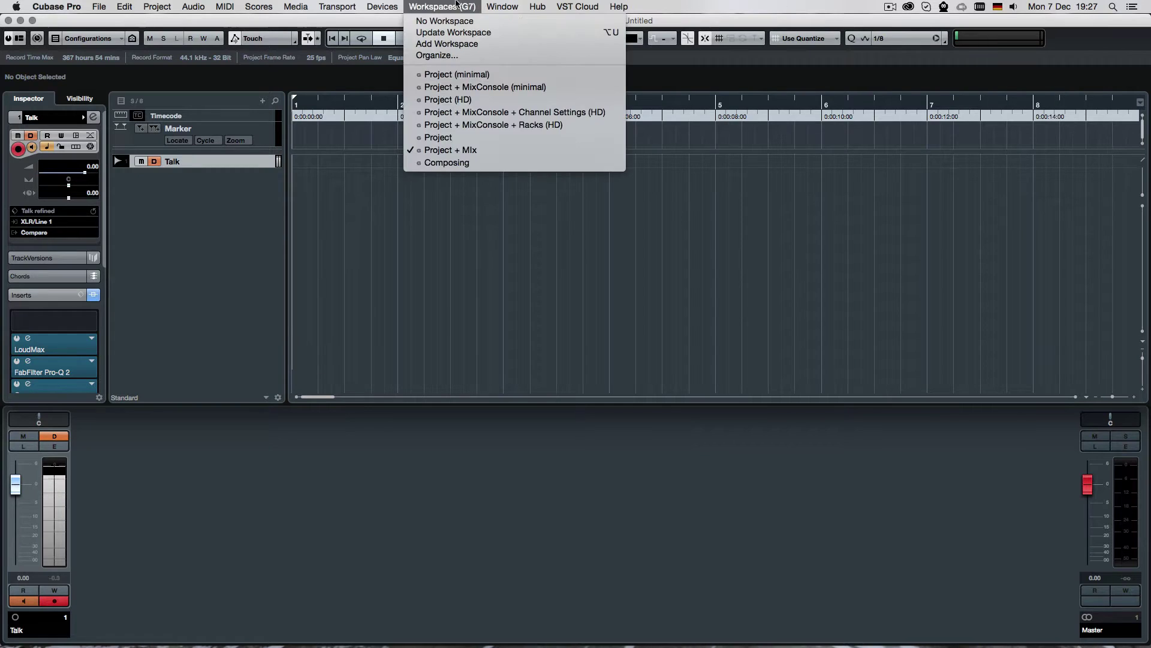
{"action": "left_click", "coordinate": [519, 141]}
{"action": "left_click", "coordinate": [442, 6]}
{"action": "left_click", "coordinate": [520, 176]}
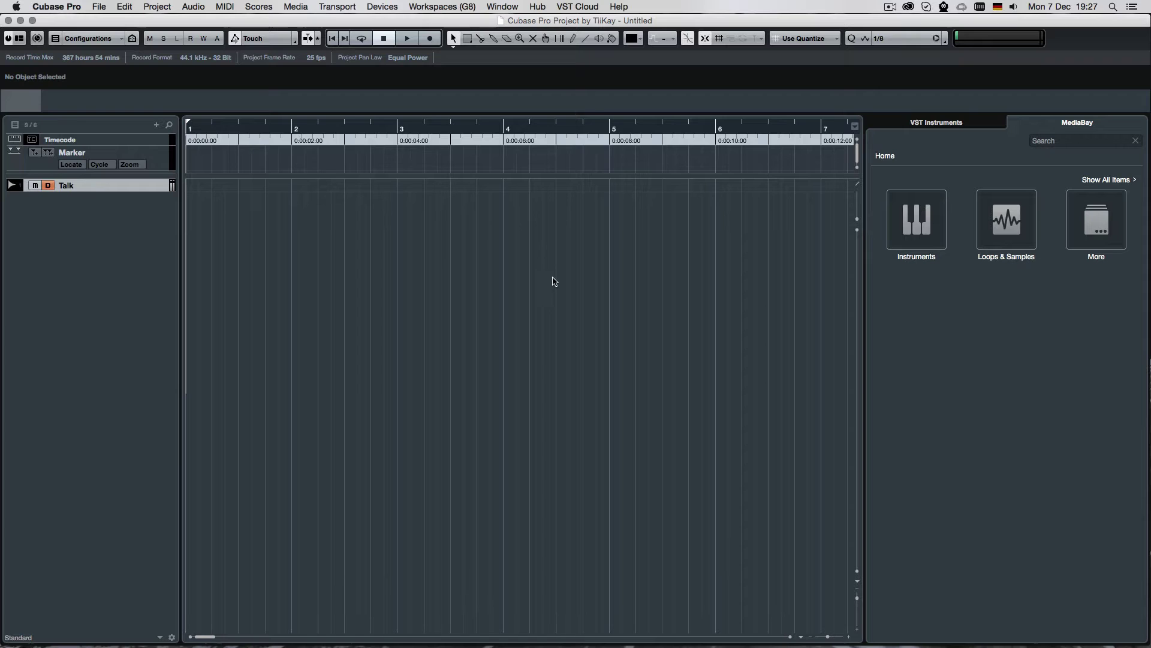
Step: Try the Meter Bridge and Channel Racks options in a maximized mixer window, then restore it
{"action": "key", "text": "F3"}
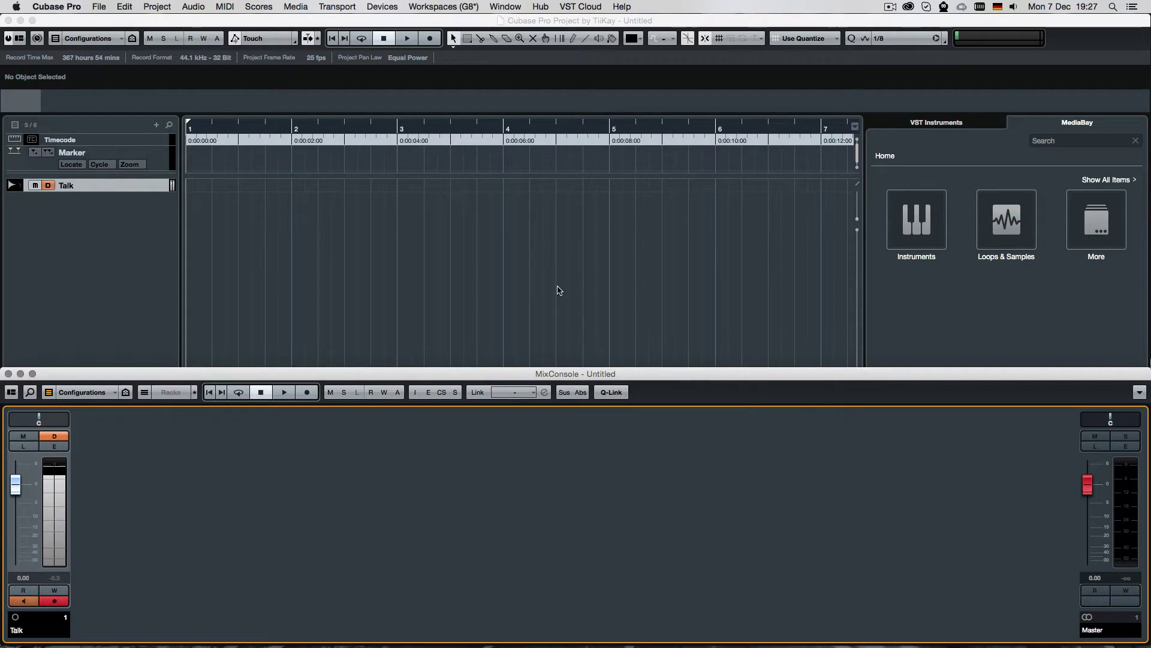
{"action": "double_click", "coordinate": [574, 370]}
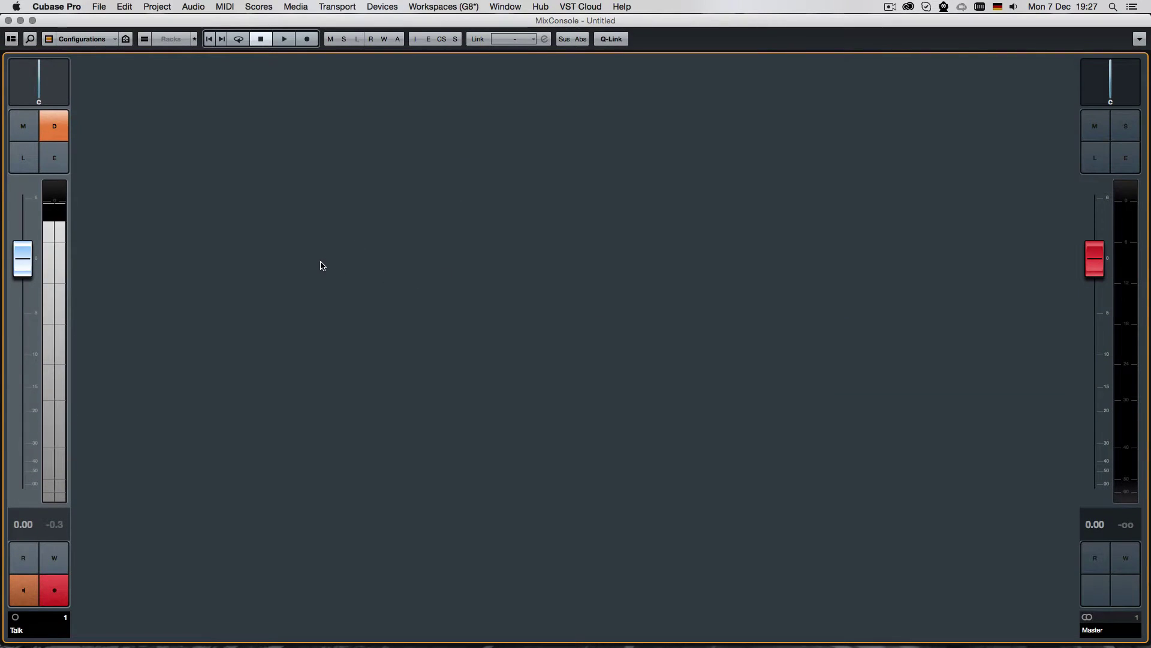
{"action": "left_click", "coordinate": [15, 41]}
{"action": "left_click", "coordinate": [125, 81]}
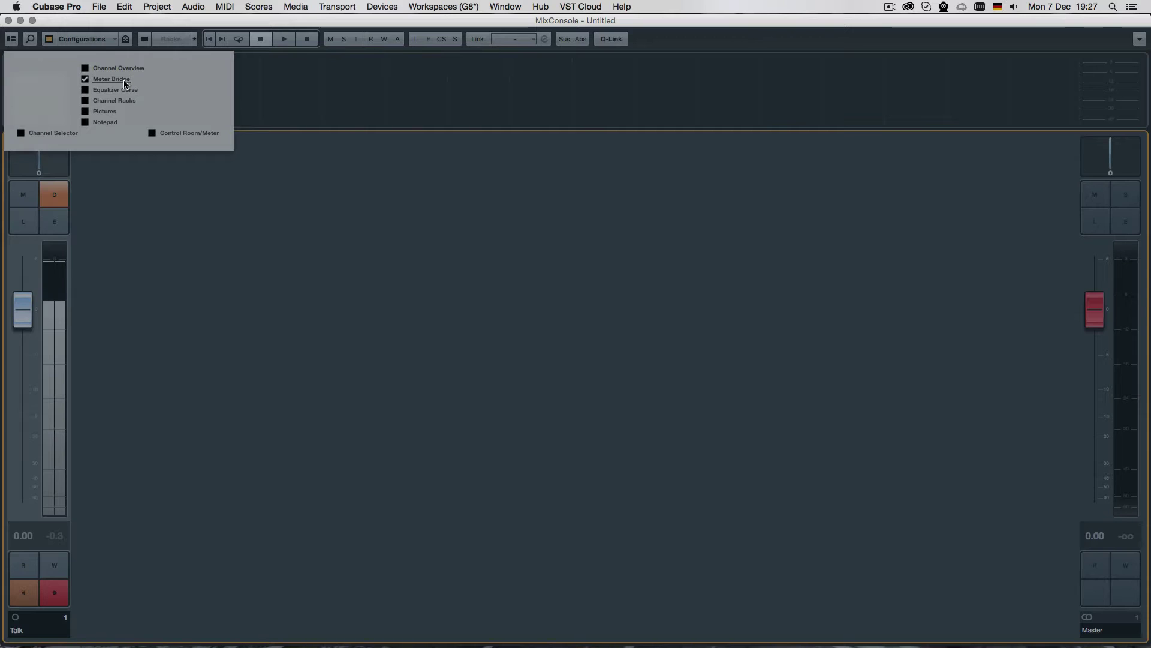
{"action": "left_click", "coordinate": [114, 100]}
{"action": "left_click", "coordinate": [260, 389]}
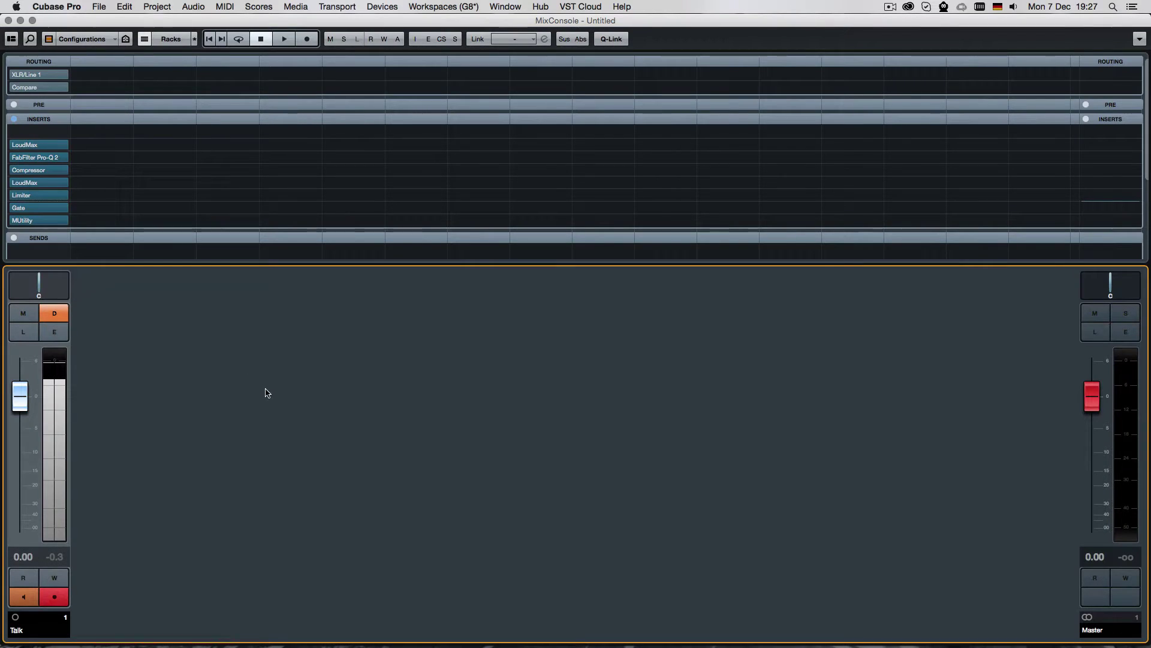
{"action": "left_click", "coordinate": [10, 38]}
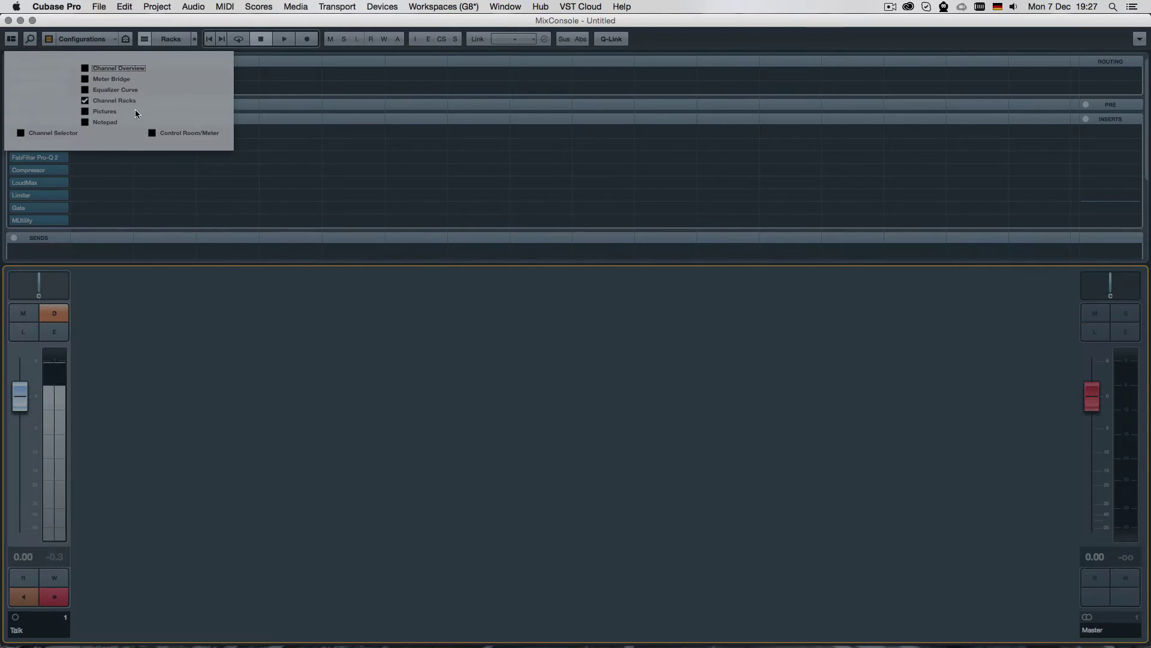
{"action": "left_click", "coordinate": [113, 101]}
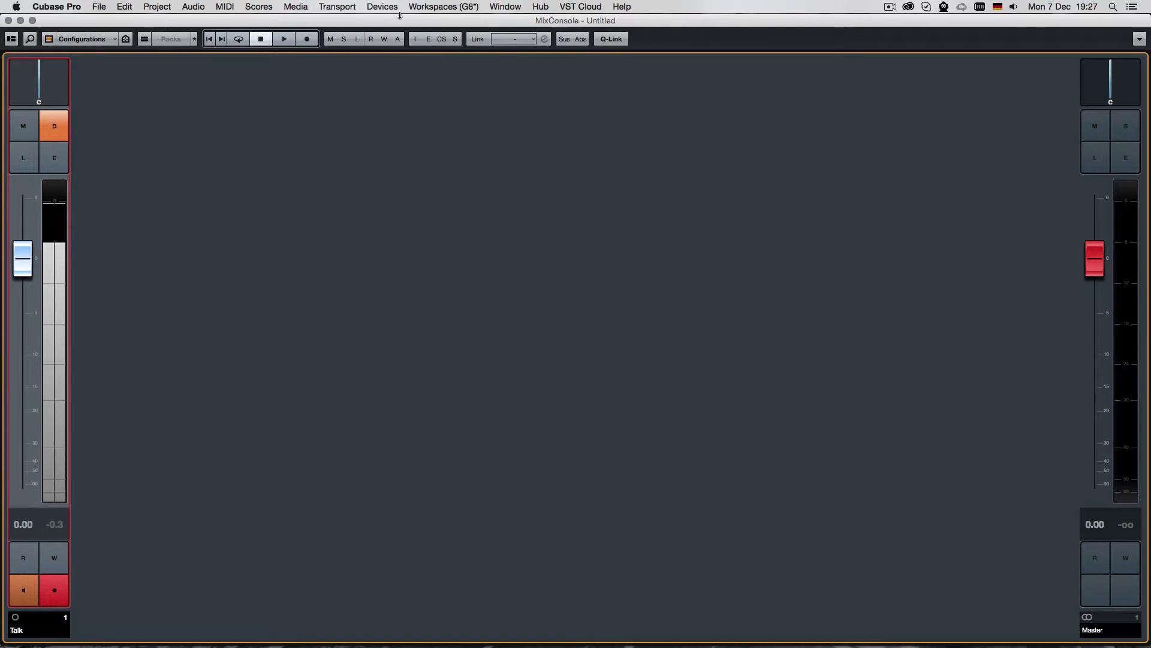
{"action": "double_click", "coordinate": [400, 19]}
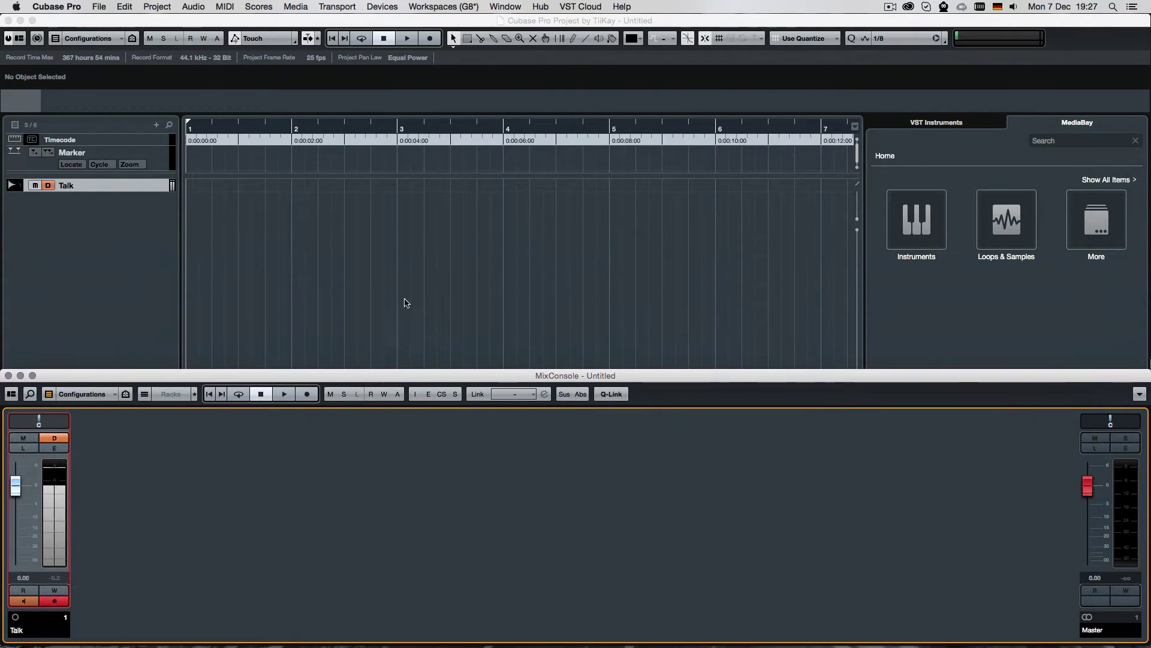
{"action": "left_click", "coordinate": [405, 303]}
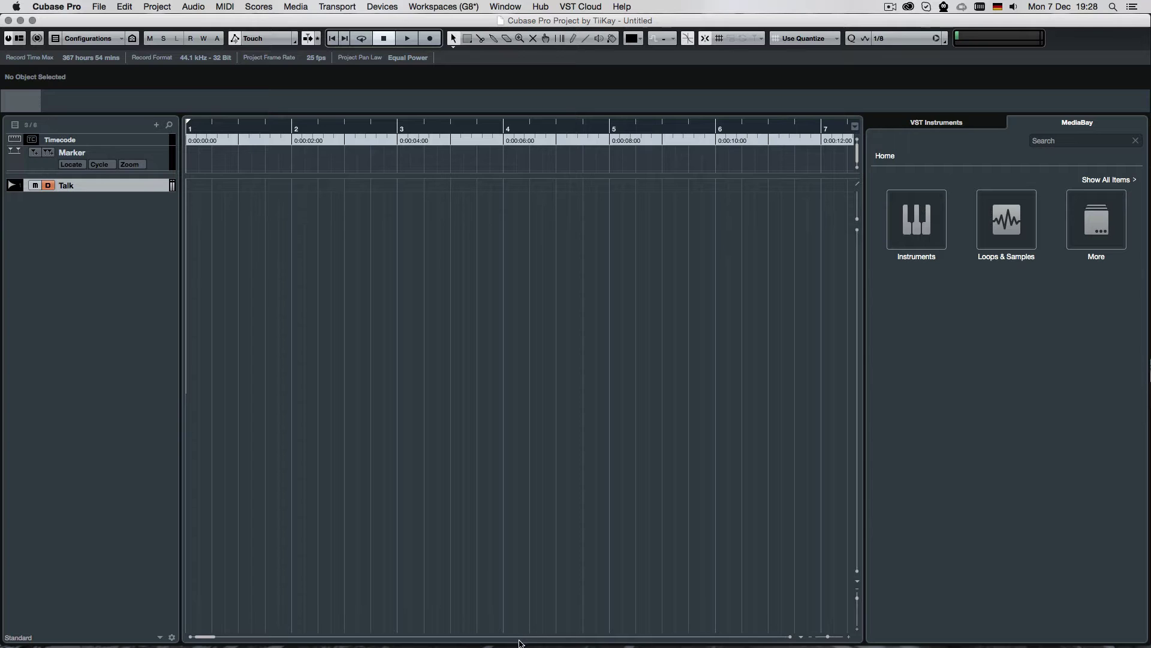
Step: Dock the mixer below the arrangement and lower the Talk channel to about -3.71
{"action": "left_click_drag", "start_coordinate": [517, 644], "coordinate": [580, 383]}
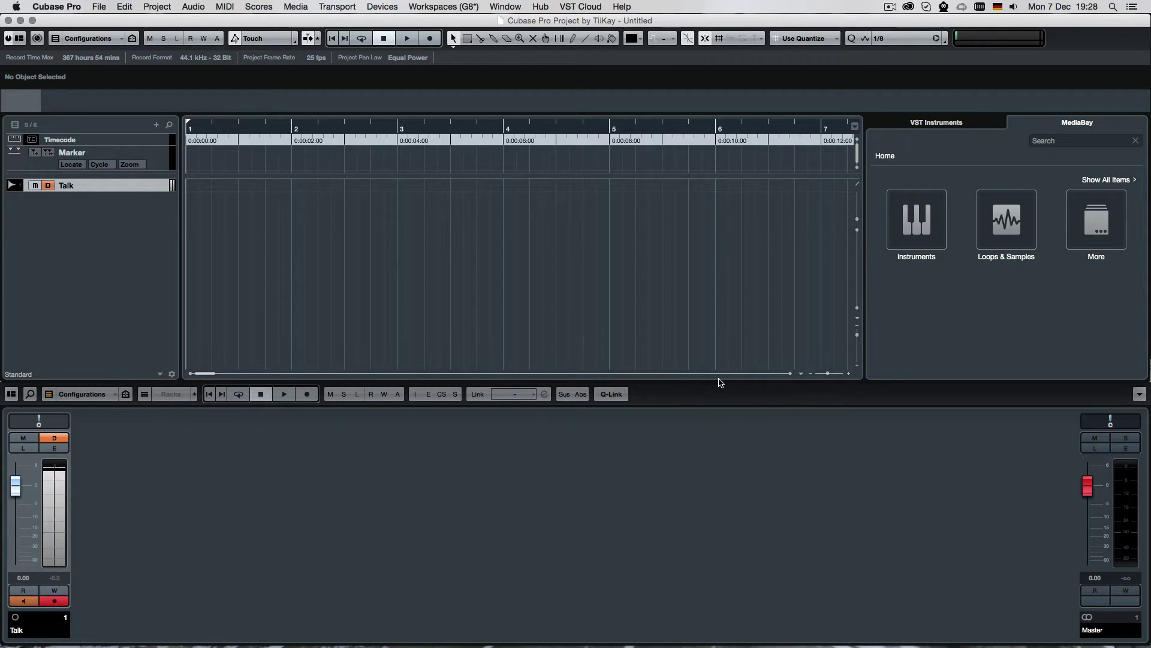
{"action": "left_click_drag", "start_coordinate": [720, 382], "coordinate": [714, 404]}
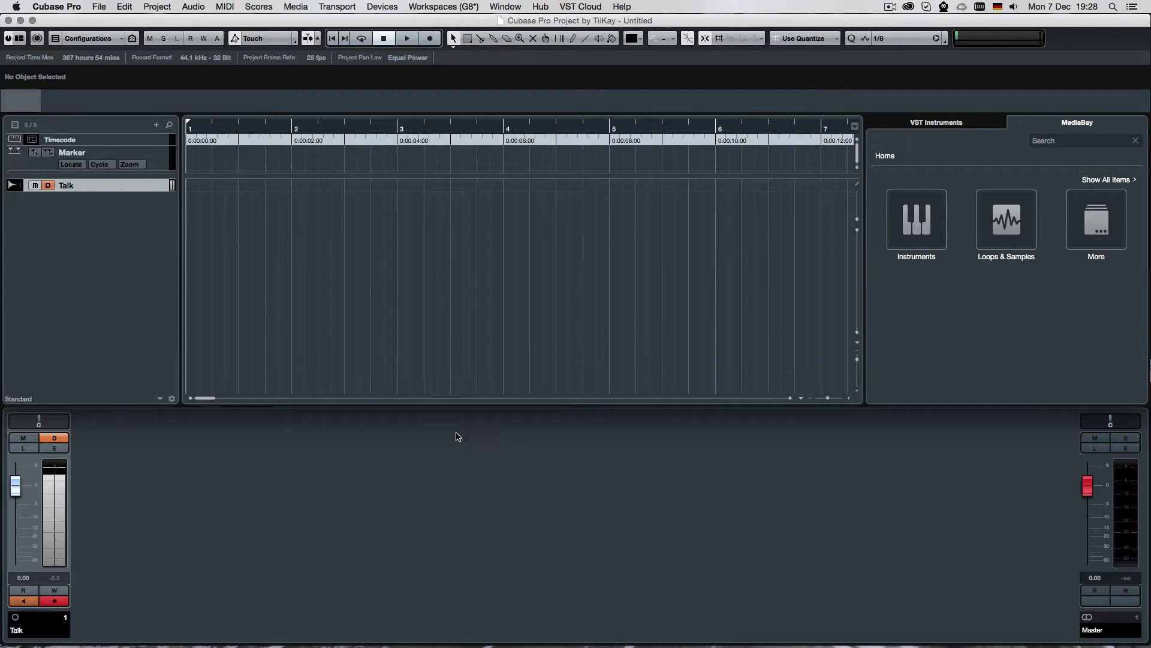
{"action": "mouse_move", "coordinate": [18, 493]}
{"action": "left_mouse_down"}
{"action": "mouse_move", "coordinate": [17, 504]}
{"action": "mouse_move", "coordinate": [17, 488]}
{"action": "left_mouse_up"}
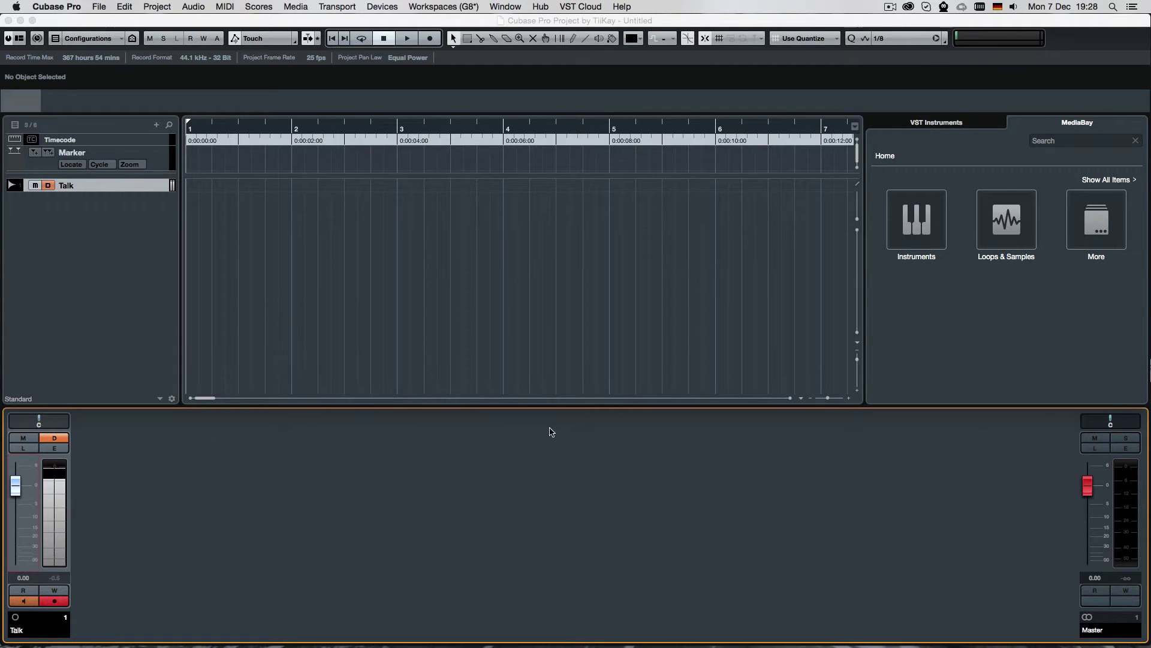
{"action": "key", "text": "F3"}
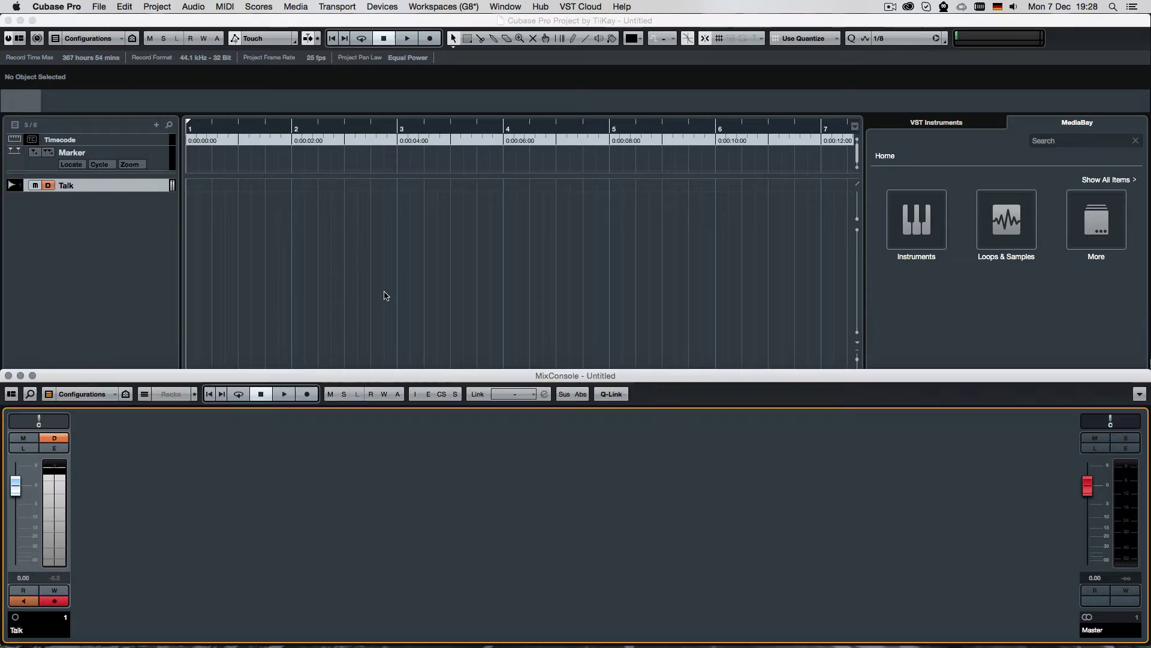
{"action": "key", "text": "F3"}
{"action": "key", "text": "F3"}
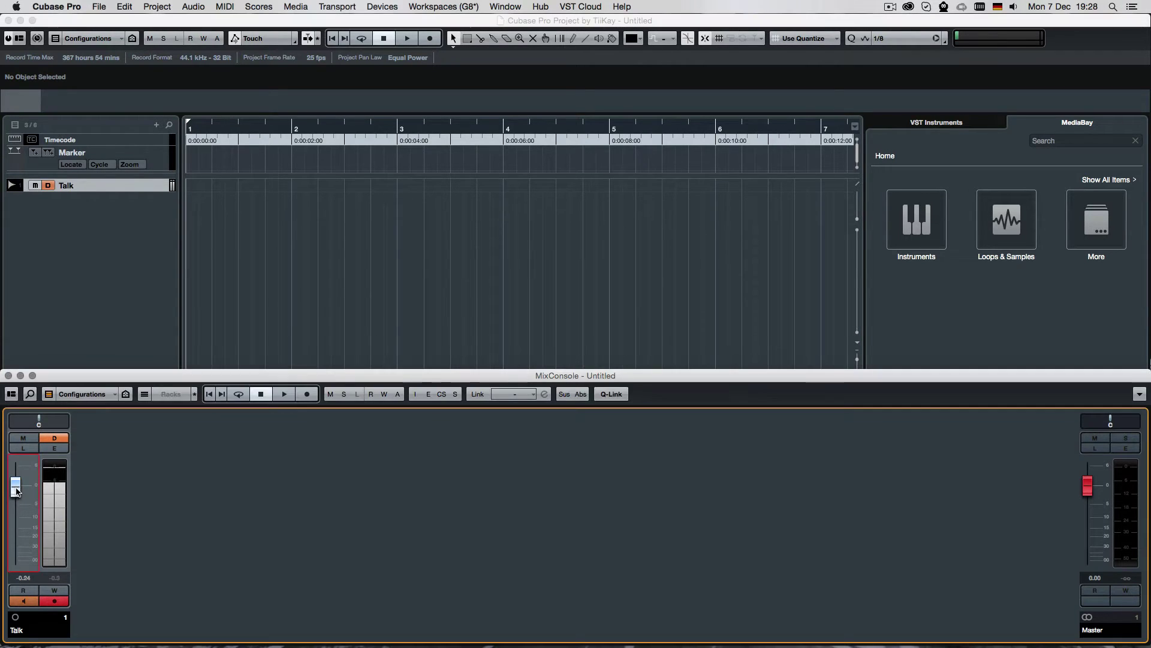
{"action": "left_click_drag", "start_coordinate": [15, 485], "coordinate": [15, 486]}
{"action": "key", "text": "F3"}
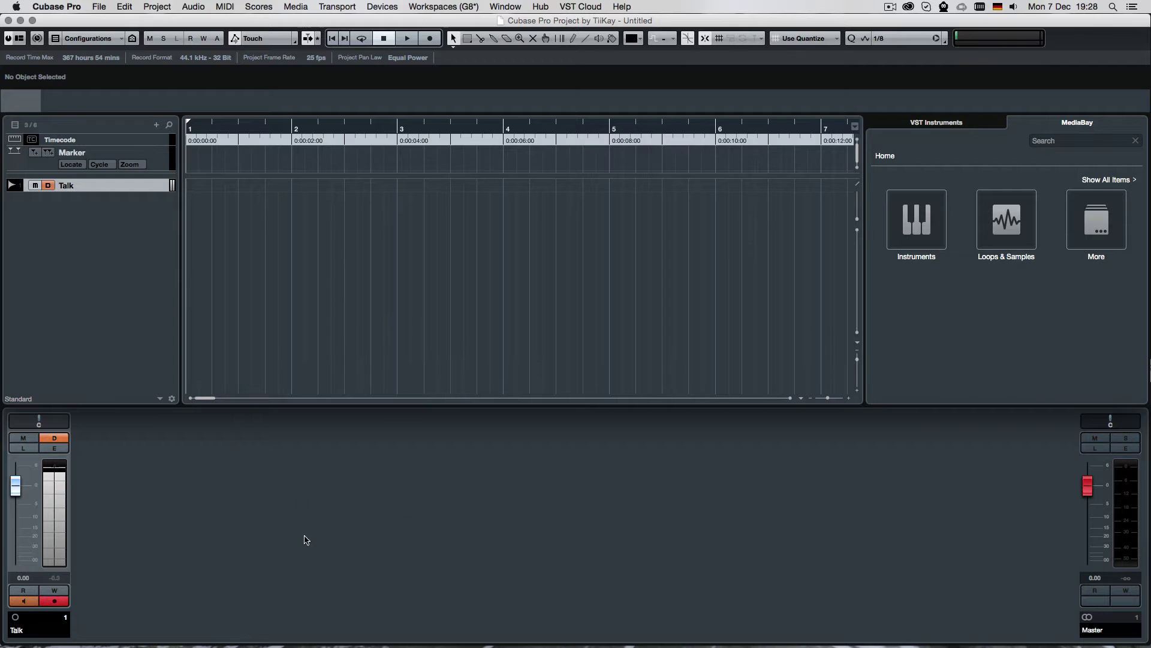
{"action": "key", "text": "F3"}
{"action": "key", "text": "F3"}
Step: Save the current layout as a new workspace named 'Composing + Mixer'
{"action": "left_click", "coordinate": [427, 6]}
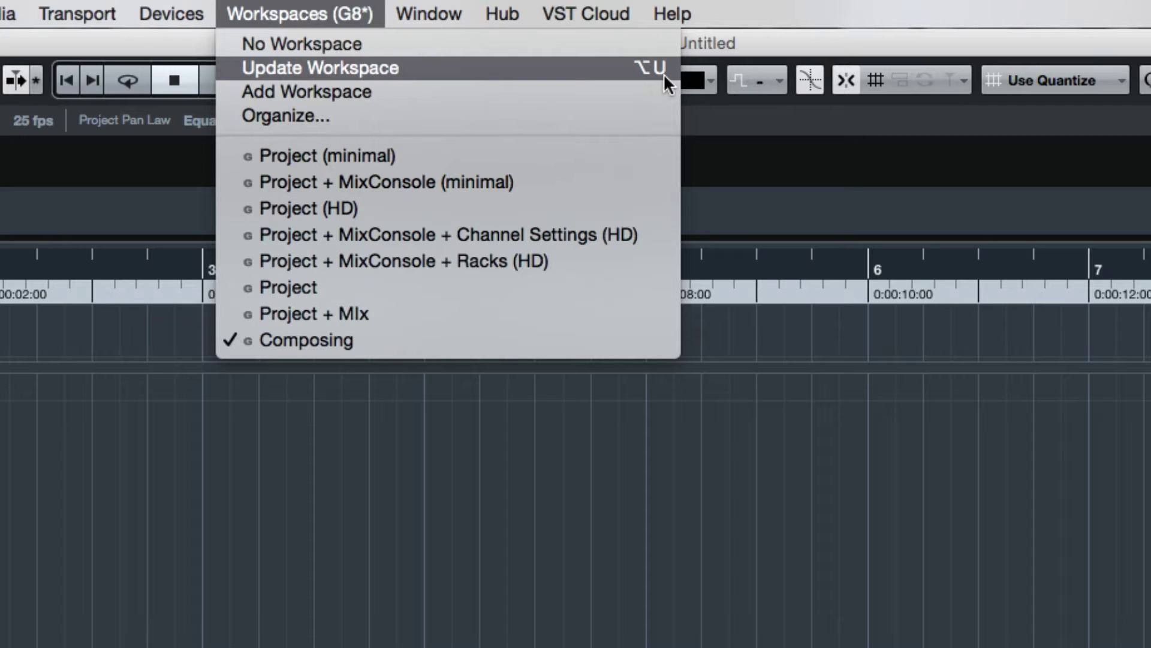
{"action": "left_click", "coordinate": [437, 92]}
{"action": "type", "text": "Composing"}
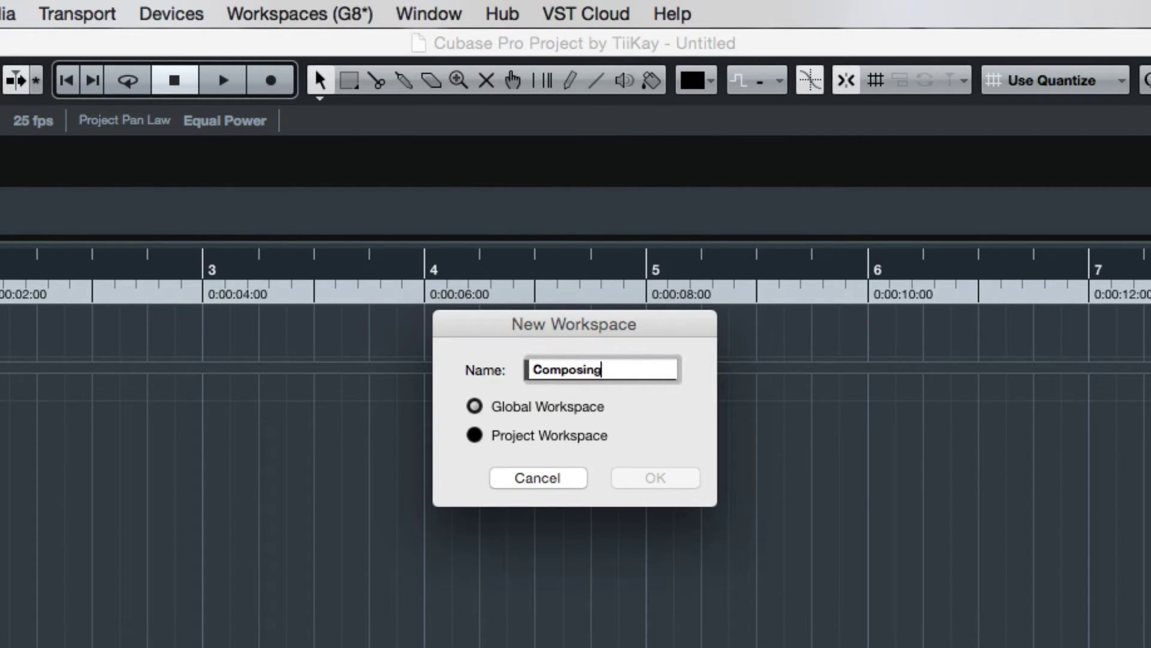
{"action": "type", "text": " + Mixing"}
{"action": "key", "text": "Return"}
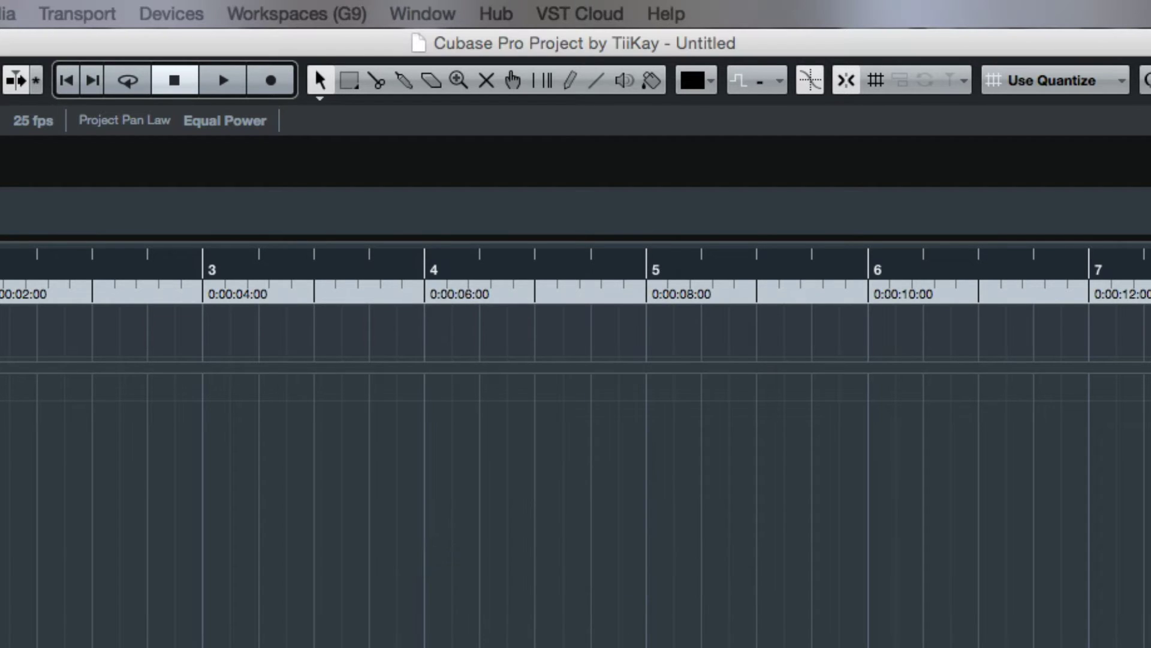
Step: Switch to Composing and back to Composing + Mixer from the Workspaces menu
{"action": "left_click", "coordinate": [315, 13]}
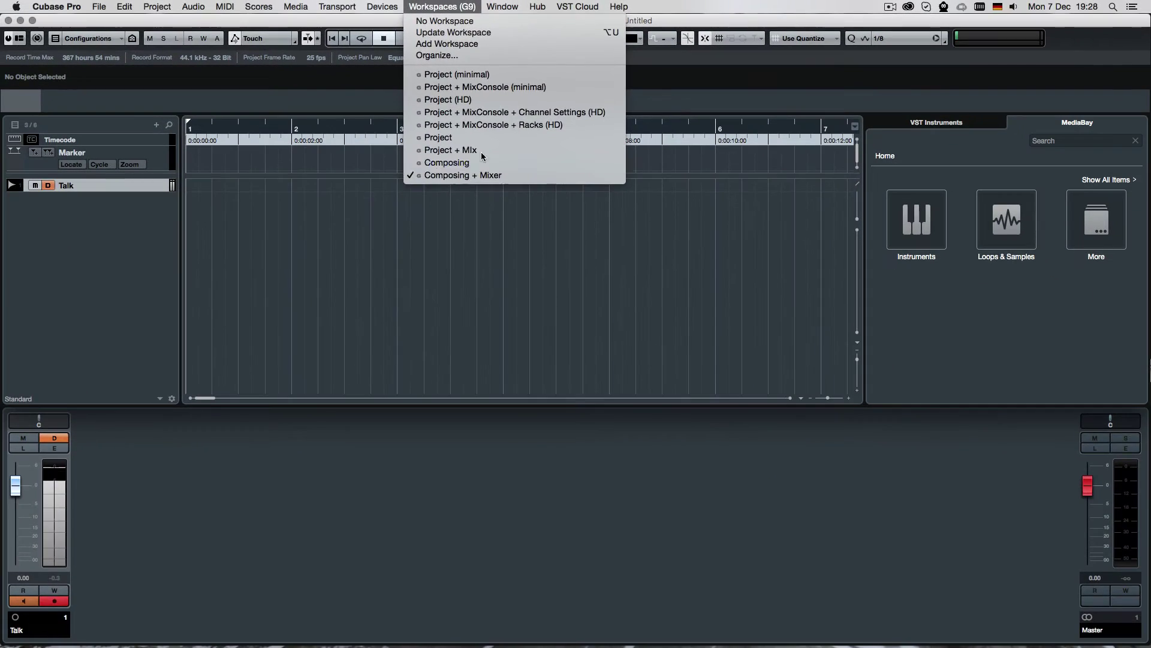
{"action": "left_click", "coordinate": [378, 314]}
{"action": "left_click", "coordinate": [452, 6]}
{"action": "left_click", "coordinate": [460, 175]}
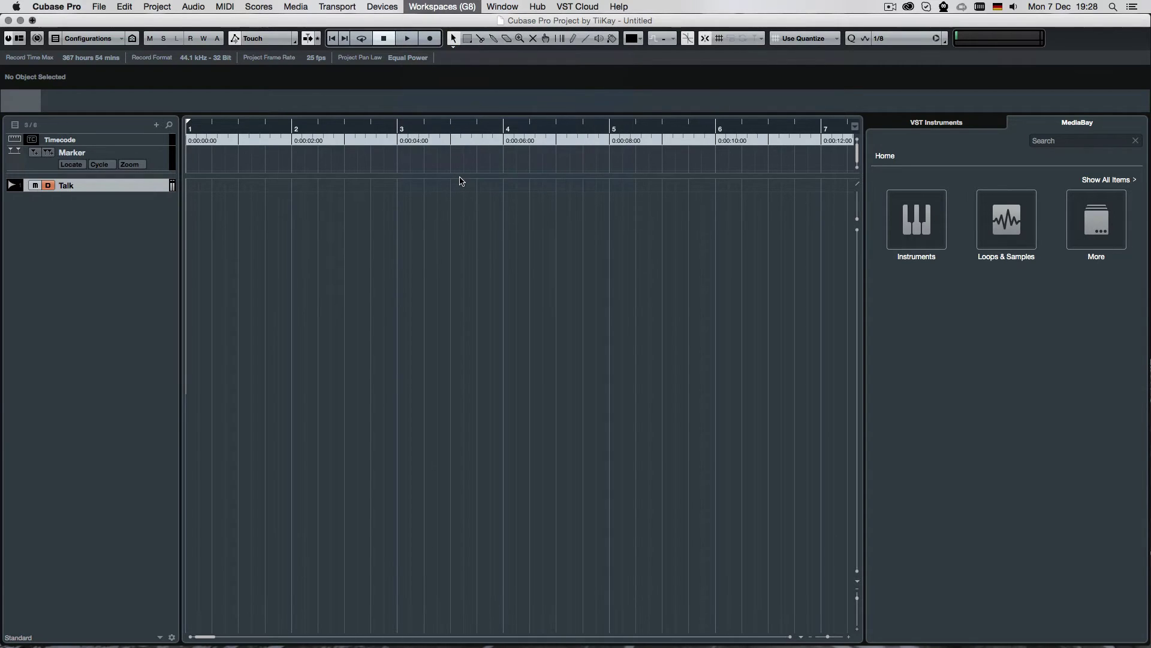
{"action": "left_click", "coordinate": [465, 8]}
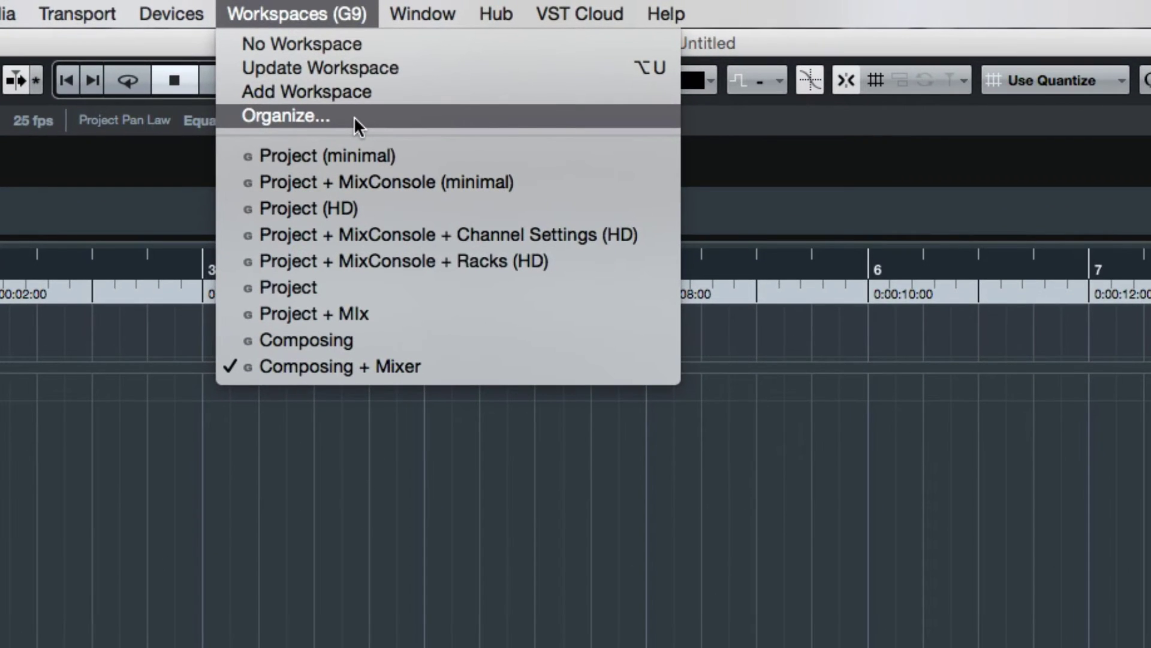
Step: Check Composing + Mixer and its Option+Num 9 key command in the organizer, then close it
{"action": "left_click", "coordinate": [355, 119]}
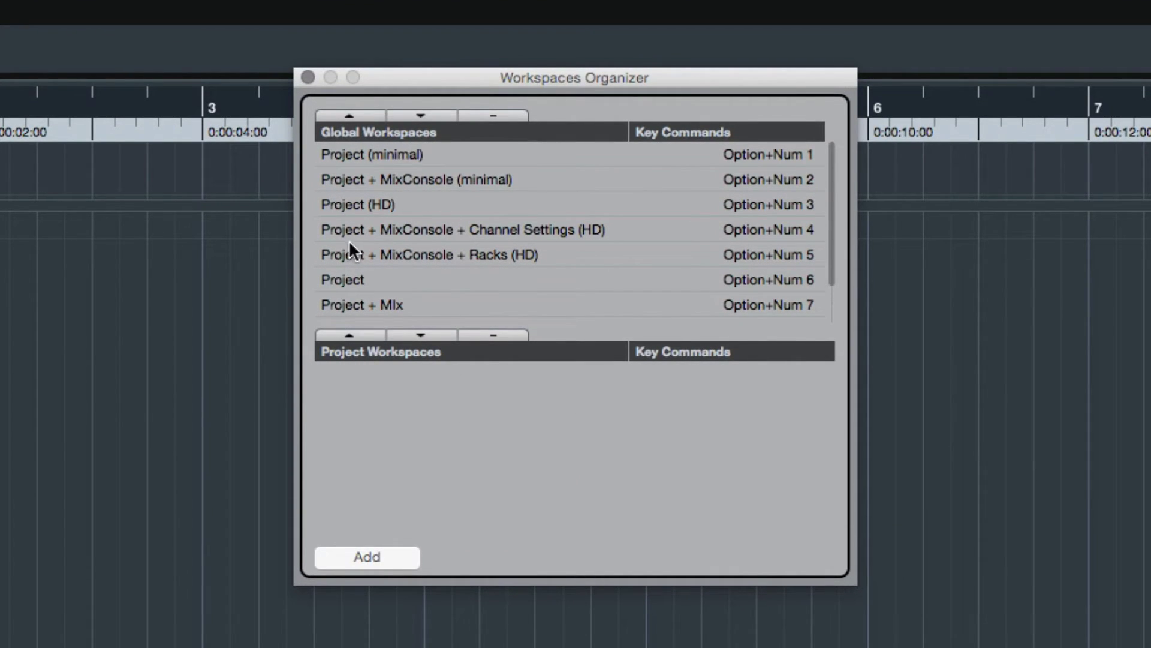
{"action": "scroll", "coordinate": [455, 224], "scroll_direction": "down", "scroll_amount": 2}
{"action": "scroll", "coordinate": [462, 240], "scroll_direction": "up", "scroll_amount": 2}
{"action": "scroll", "coordinate": [453, 229], "scroll_direction": "down", "scroll_amount": 2}
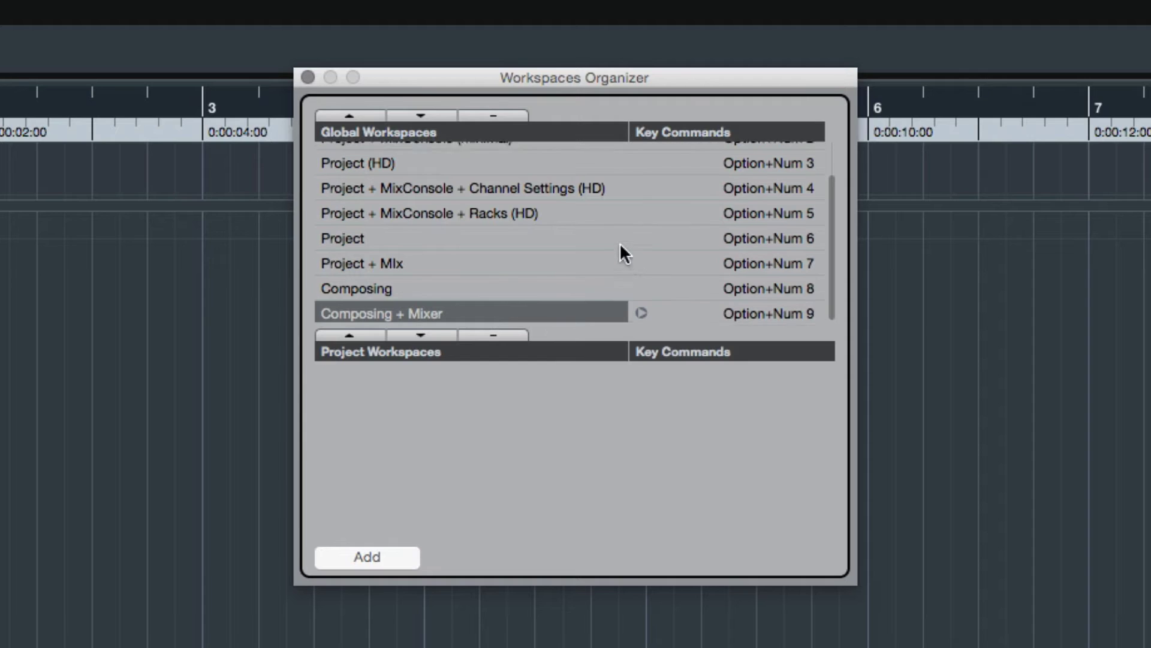
{"action": "scroll", "coordinate": [635, 264], "scroll_direction": "up", "scroll_amount": 2}
{"action": "scroll", "coordinate": [625, 273], "scroll_direction": "down", "scroll_amount": 2}
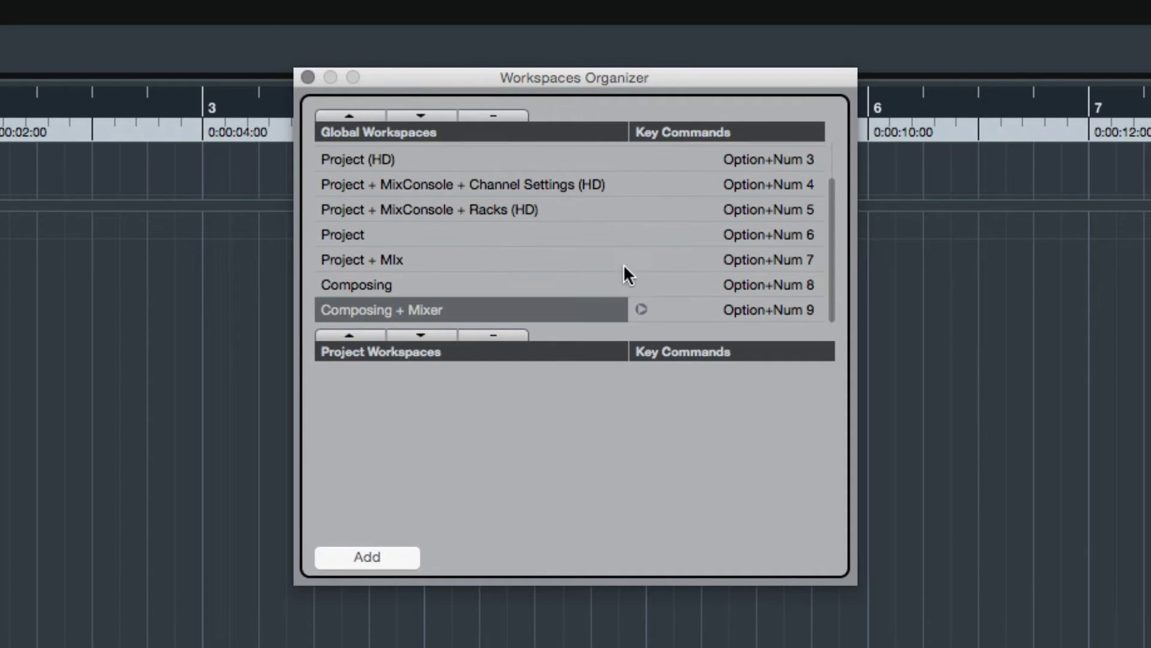
{"action": "left_click", "coordinate": [308, 76]}
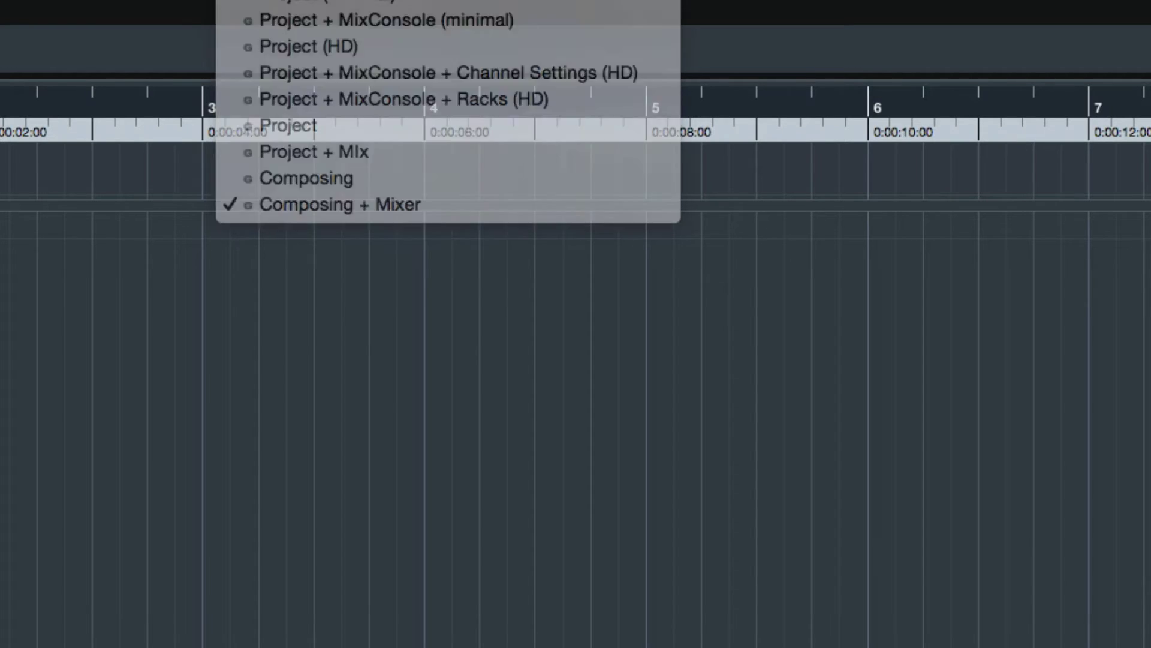
Step: Save an extra global workspace named 'hsdgadhs' with the Ctrl+Num 0 key command
{"action": "key", "text": "ctrl+KP_0"}
{"action": "type", "text": "hsdgadhs"}
{"action": "key", "text": "Return"}
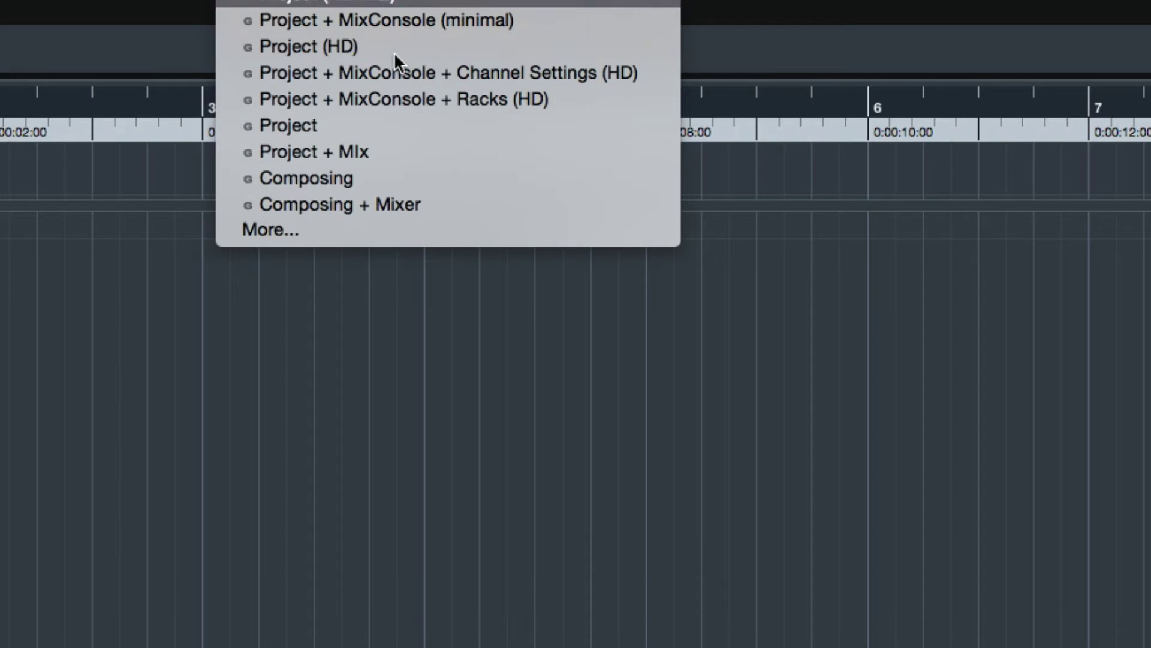
Step: In the Workspaces Organizer, activate Project, then Project + MIx, then Composing
{"action": "left_click", "coordinate": [371, 231]}
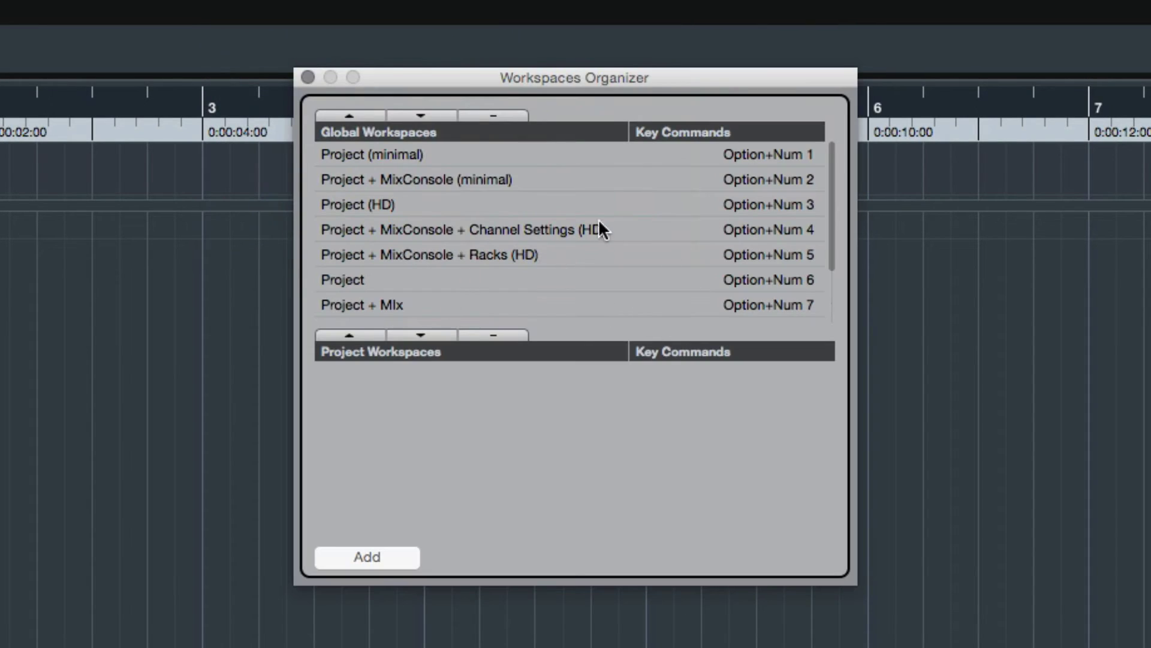
{"action": "scroll", "coordinate": [618, 218], "scroll_direction": "down", "scroll_amount": 3}
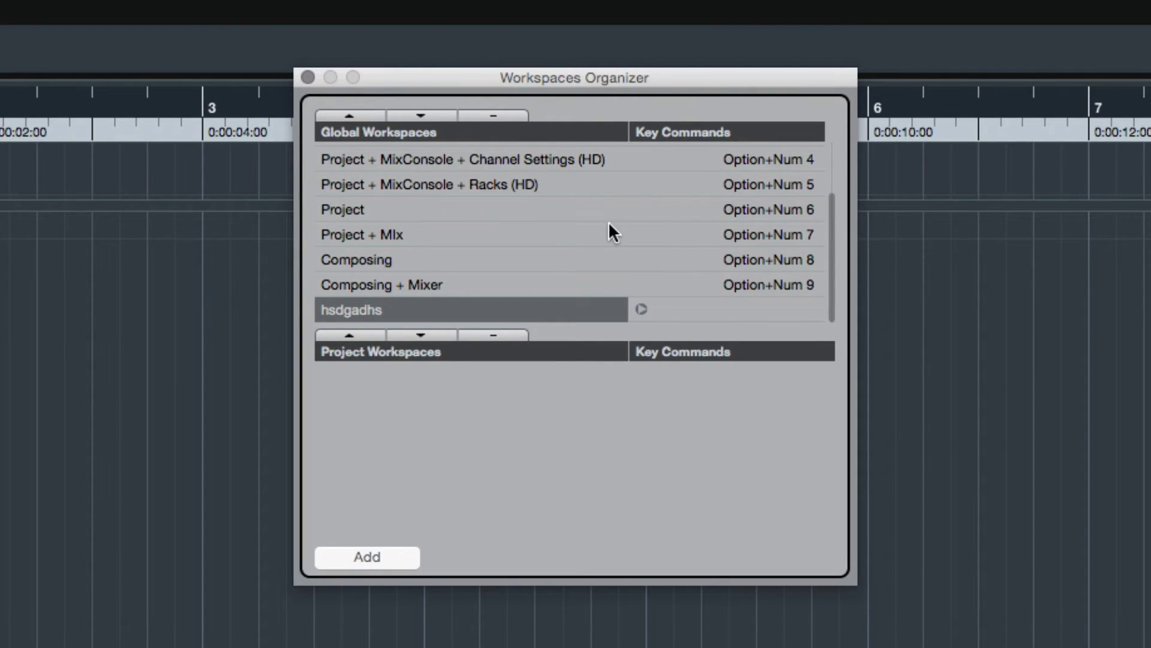
{"action": "left_click", "coordinate": [391, 212]}
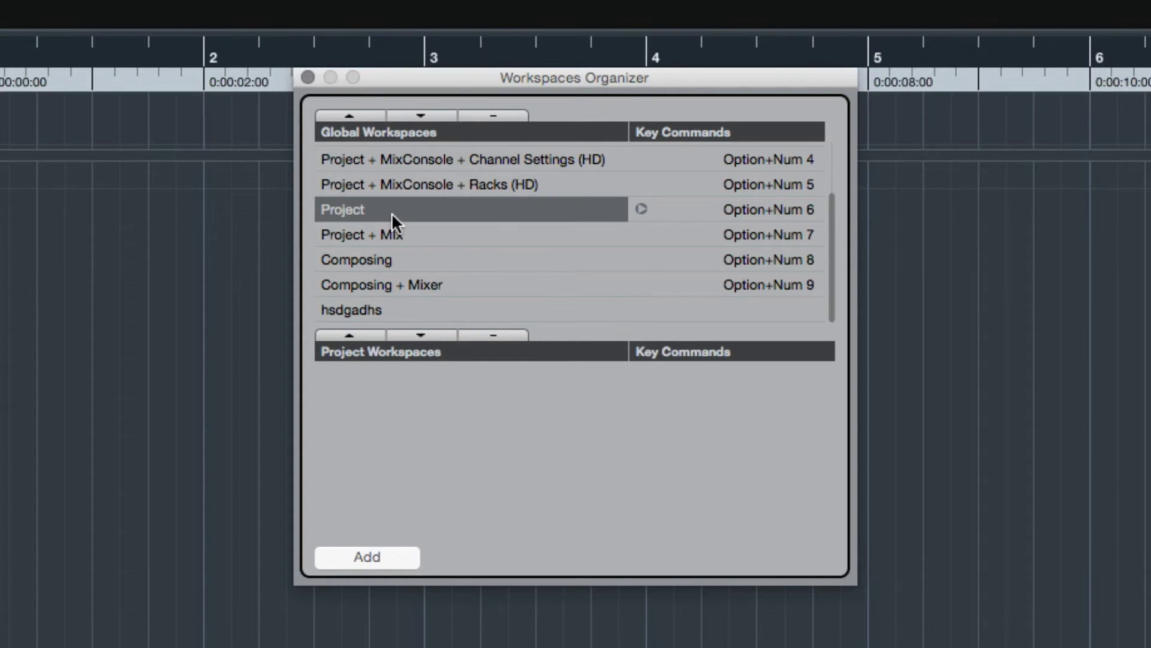
{"action": "left_click", "coordinate": [427, 237]}
{"action": "left_click", "coordinate": [424, 251]}
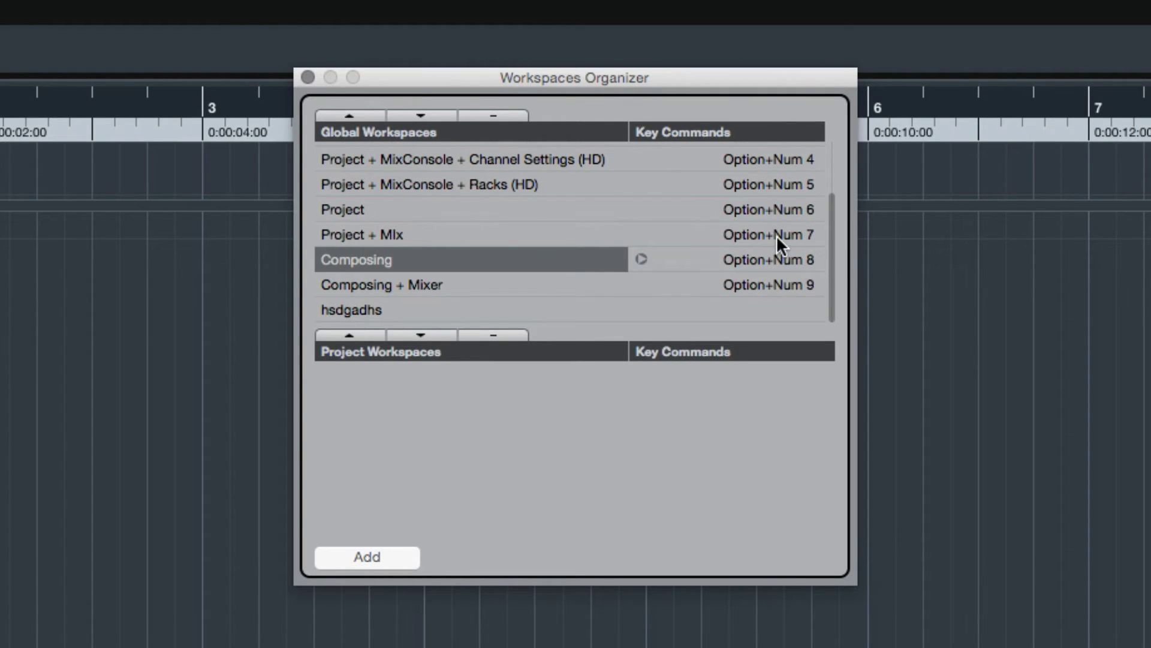
{"action": "scroll", "coordinate": [776, 237], "scroll_direction": "up", "scroll_amount": 3}
{"action": "scroll", "coordinate": [738, 287], "scroll_direction": "down", "scroll_amount": 3}
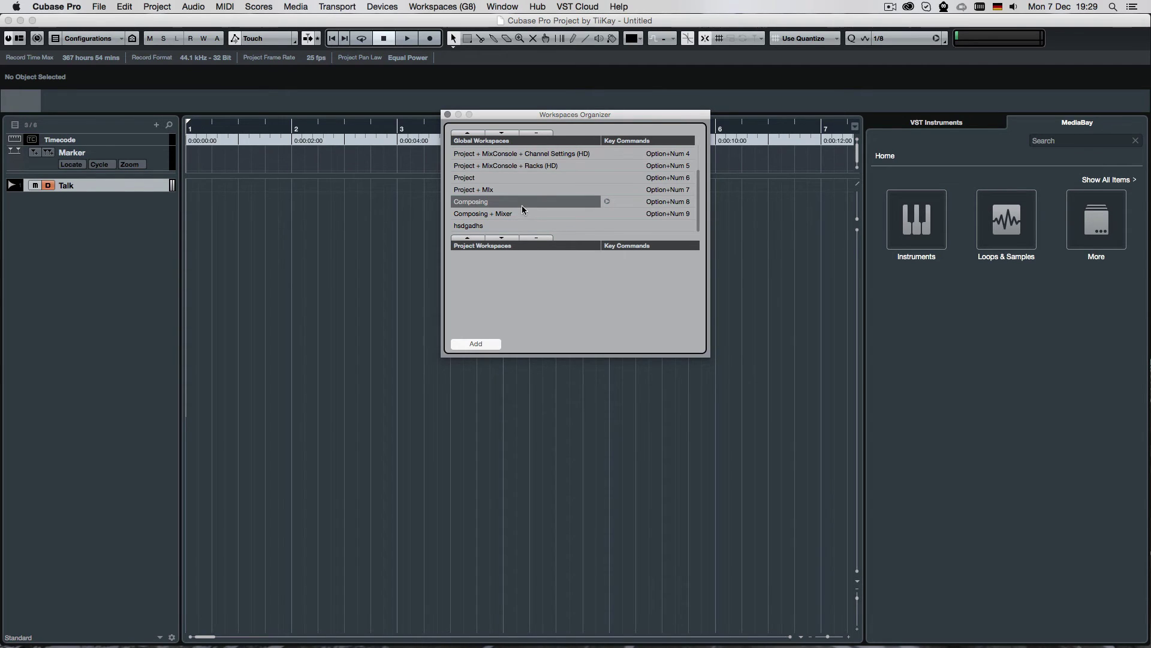
Step: Close the organizer, toggle between Composing + Mixer and Composing by key command, and close MAnalyzer
{"action": "left_click", "coordinate": [448, 115]}
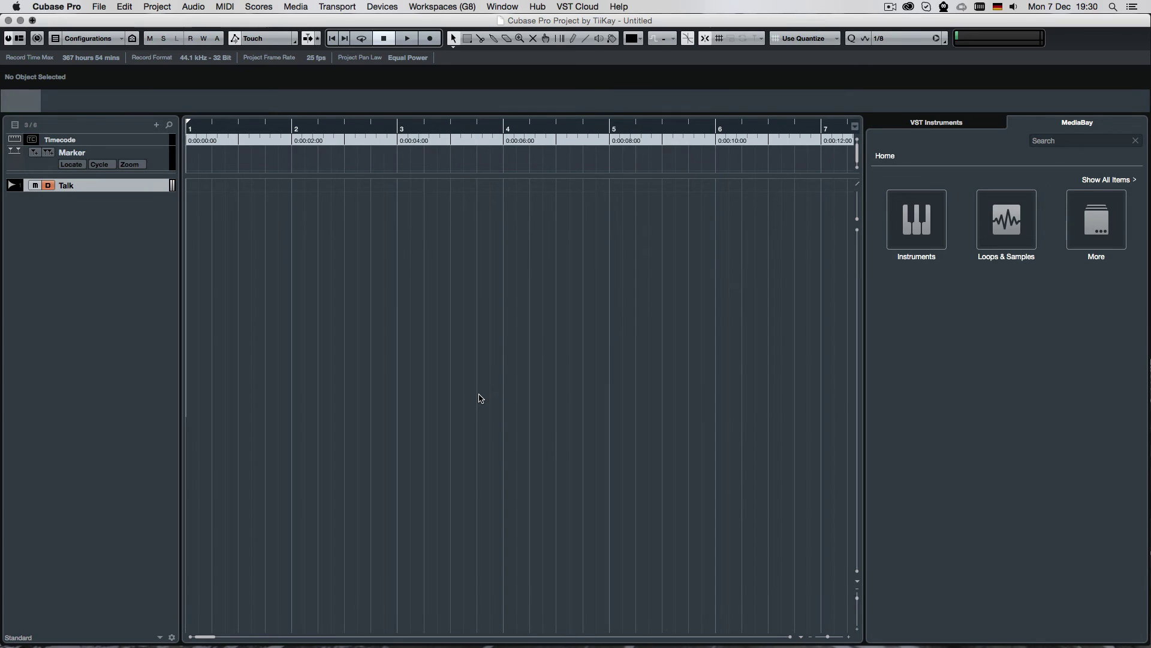
{"action": "key", "text": "ctrl+alt+e"}
{"action": "key", "text": "ctrl+alt+e"}
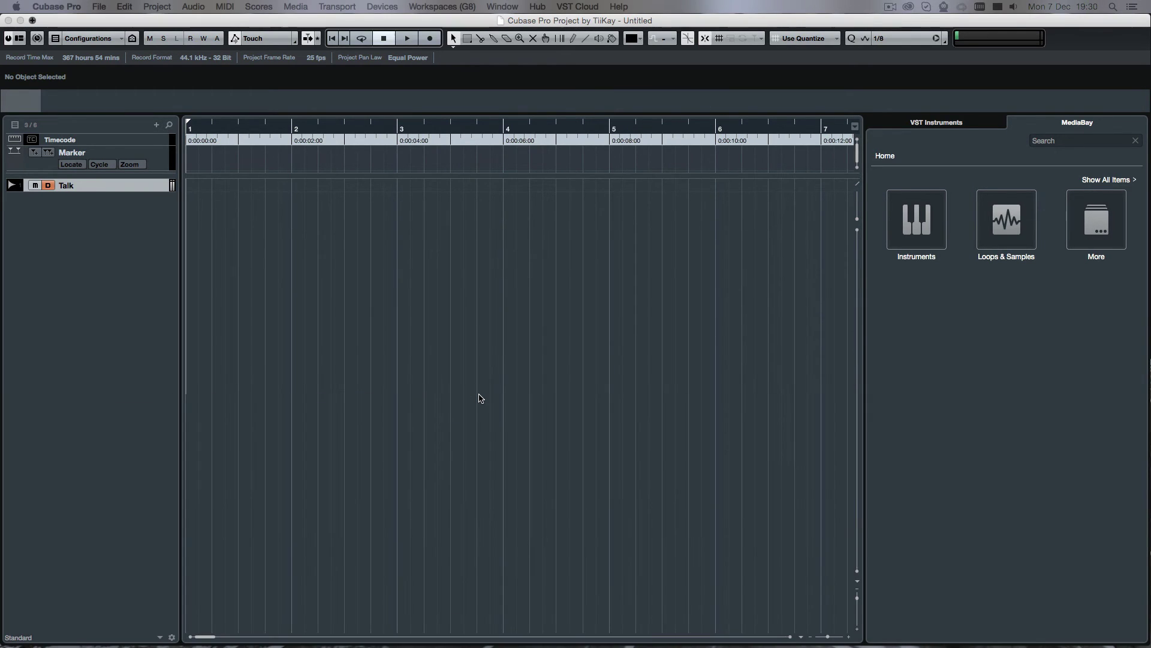
{"action": "key", "text": "ctrl+alt+e"}
{"action": "key", "text": "ctrl+alt+e"}
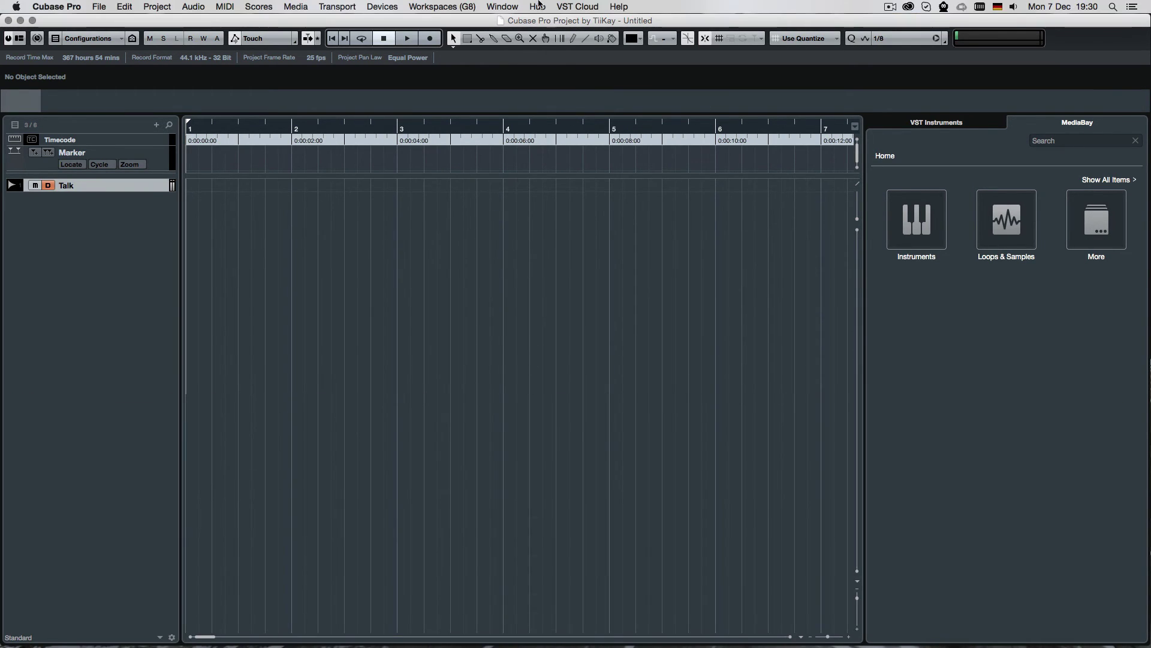
{"action": "left_click", "coordinate": [442, 6]}
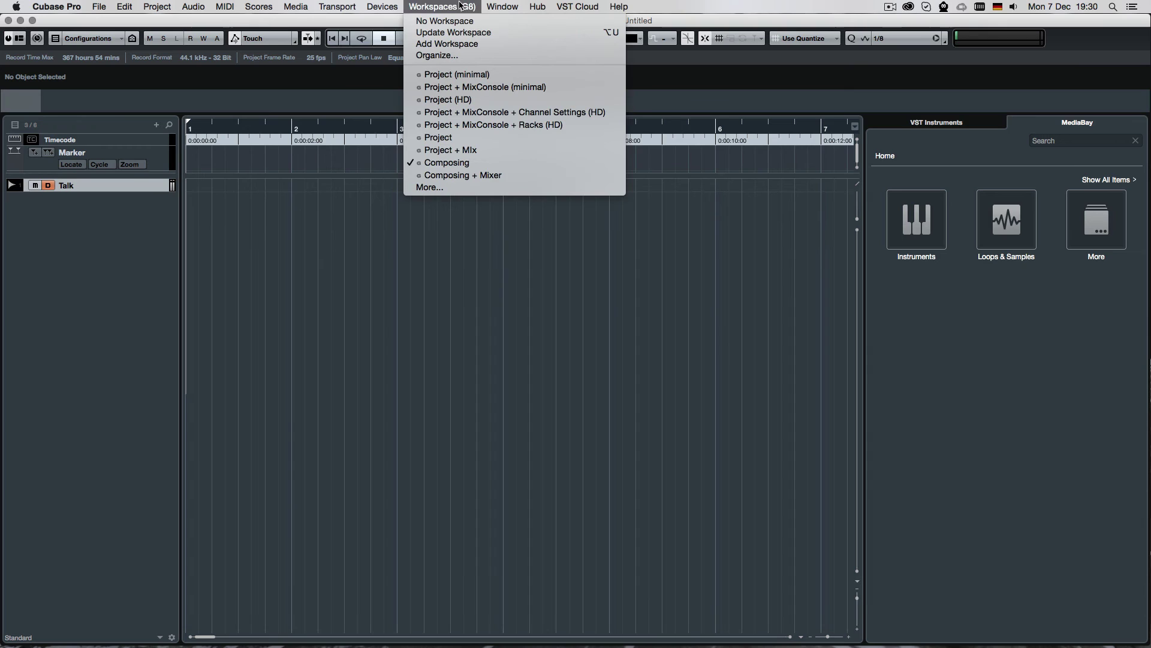
{"action": "left_click", "coordinate": [264, 240]}
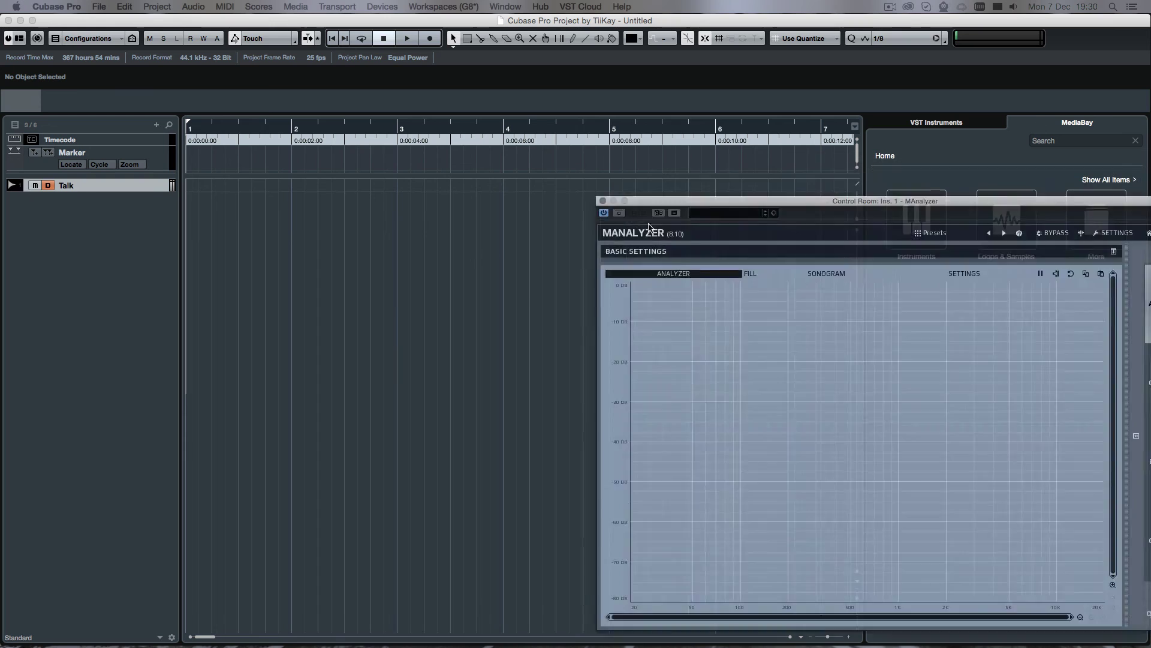
{"action": "left_click_drag", "start_coordinate": [725, 198], "coordinate": [451, 127]}
{"action": "key", "text": "super+w"}
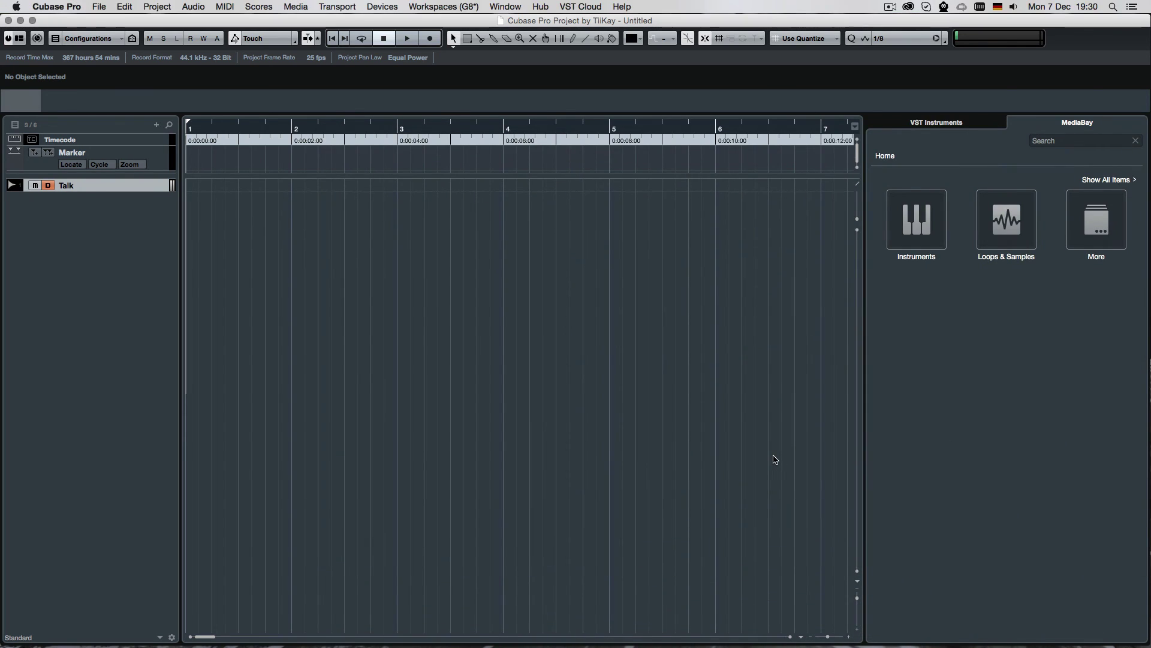
Step: Remove the hsdgadhs workspace in the Workspaces Organizer, leaving Composing + Mixer active
{"action": "left_click", "coordinate": [475, 7]}
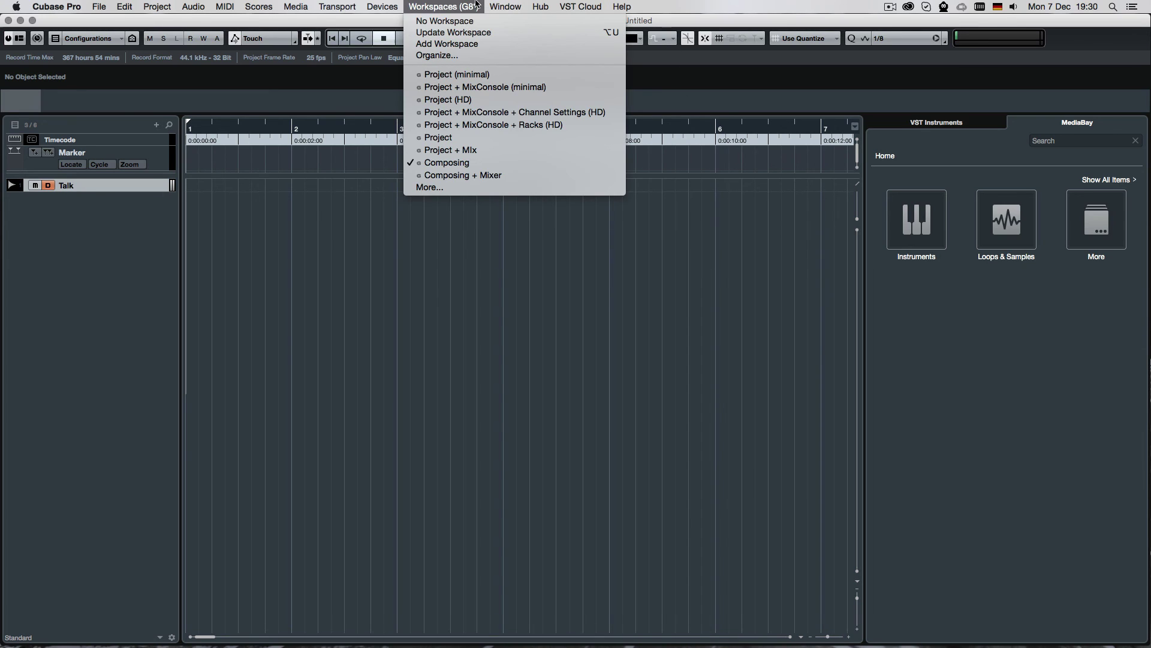
{"action": "left_click", "coordinate": [451, 8]}
{"action": "left_click", "coordinate": [450, 9]}
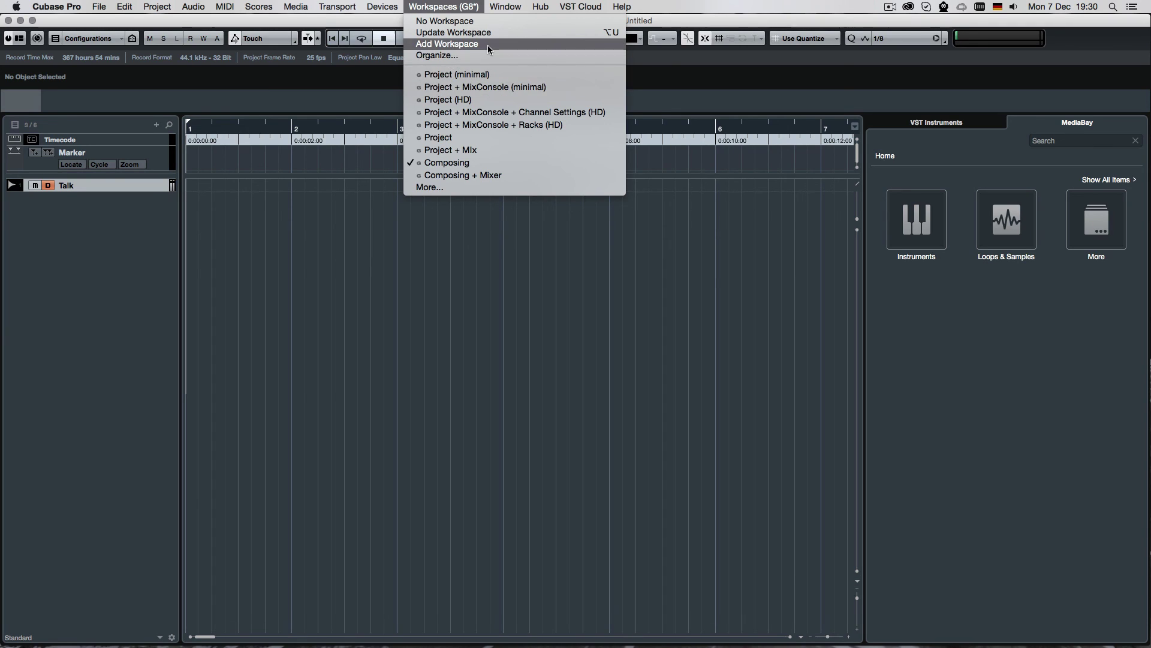
{"action": "left_click", "coordinate": [437, 56]}
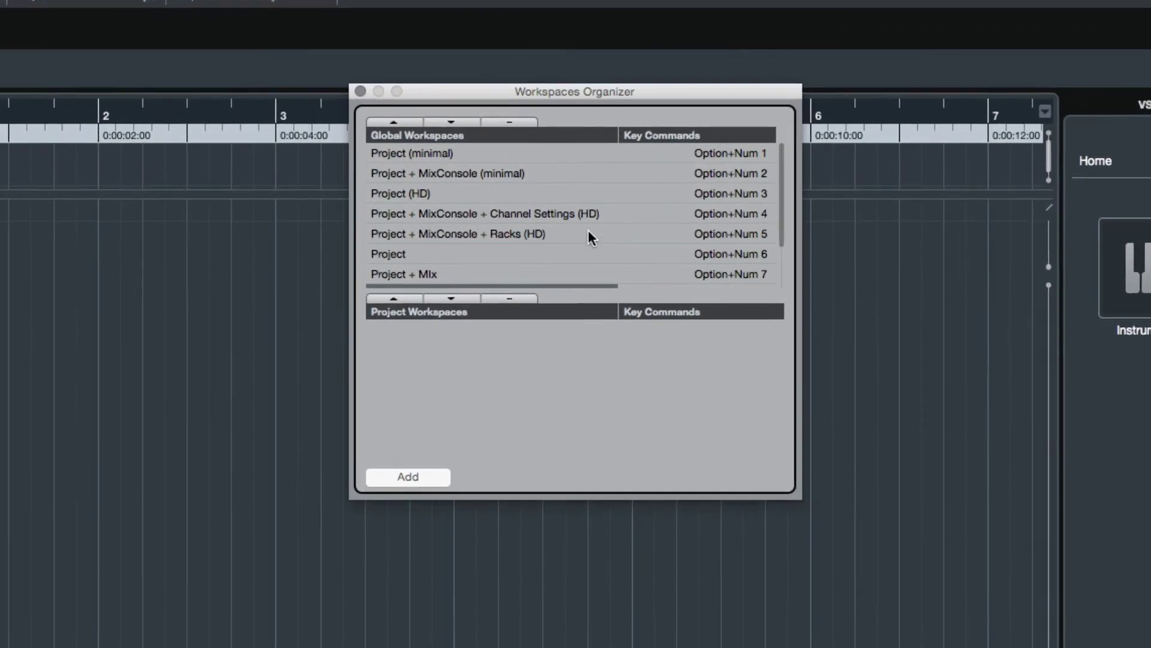
{"action": "scroll", "coordinate": [525, 214], "scroll_direction": "down", "scroll_amount": 2}
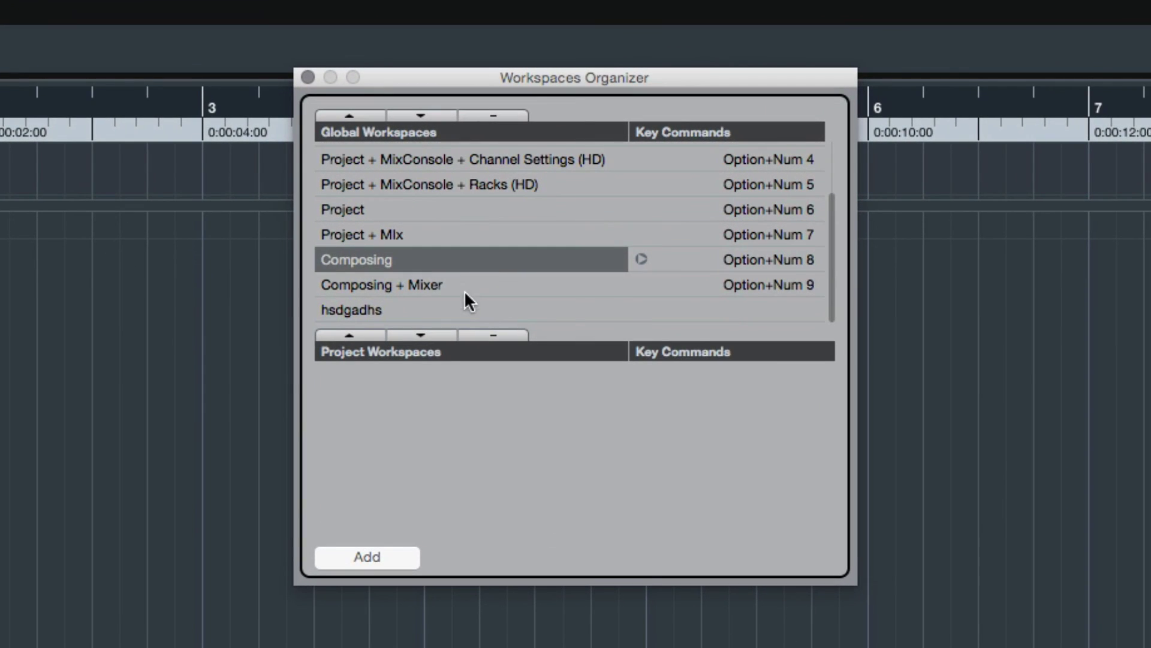
{"action": "left_click", "coordinate": [429, 312]}
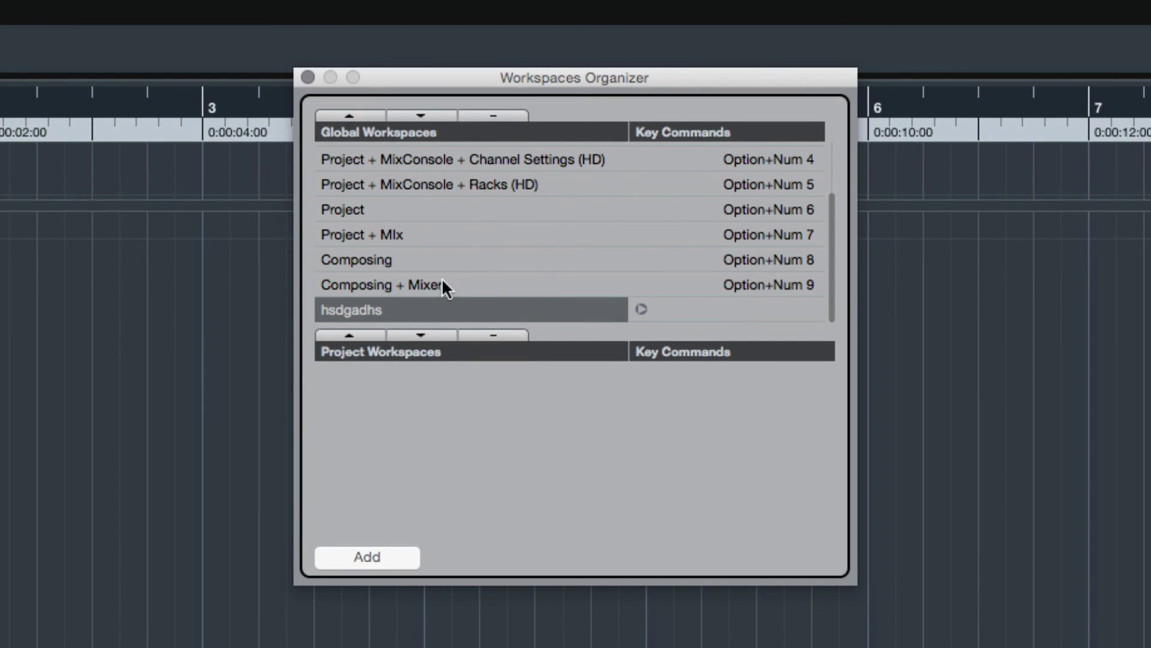
{"action": "left_click", "coordinate": [505, 114]}
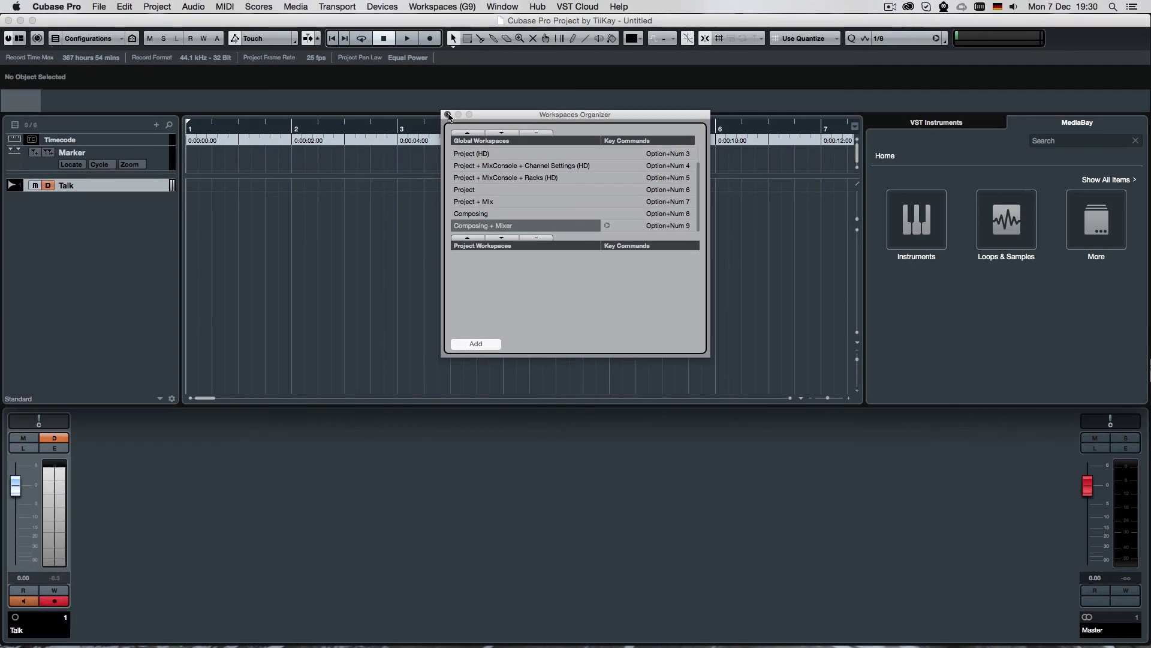
{"action": "left_click", "coordinate": [320, 80]}
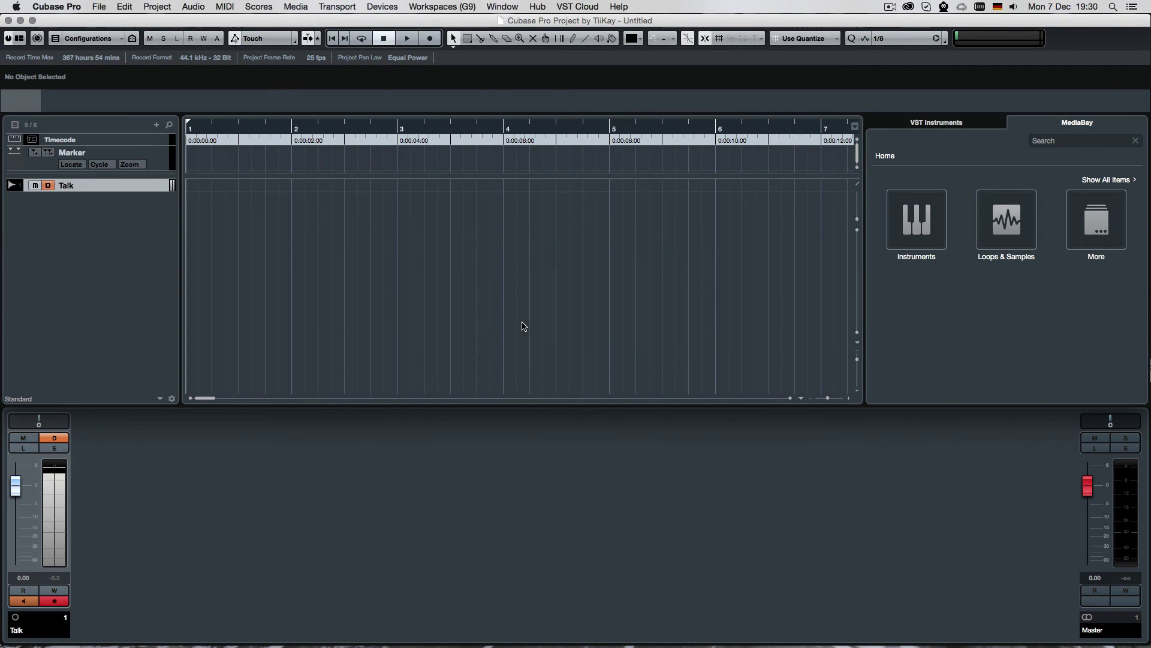